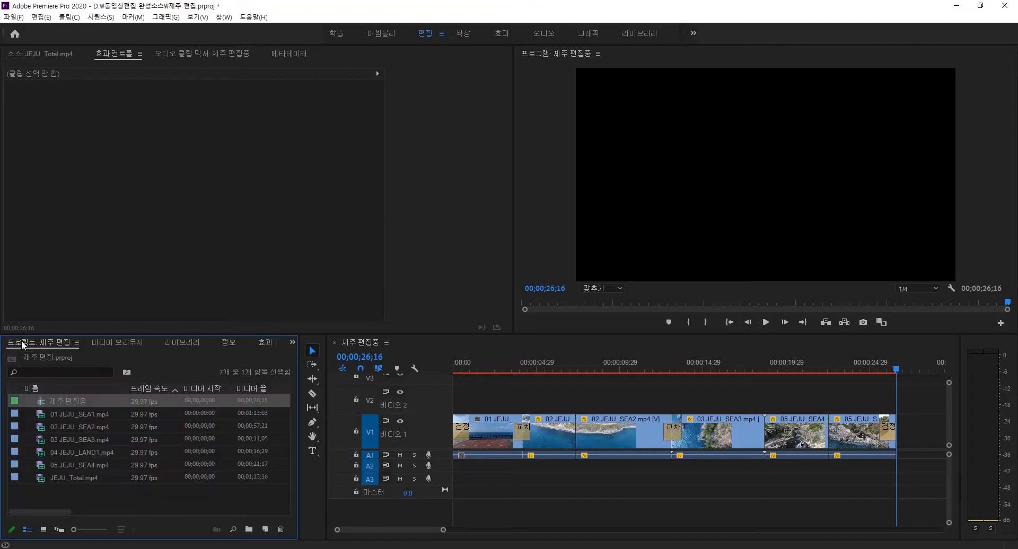
Open JEJU_Total.mp4 in the source monitor and play it from the beginning to review its picture and sound
double_click(87, 477)
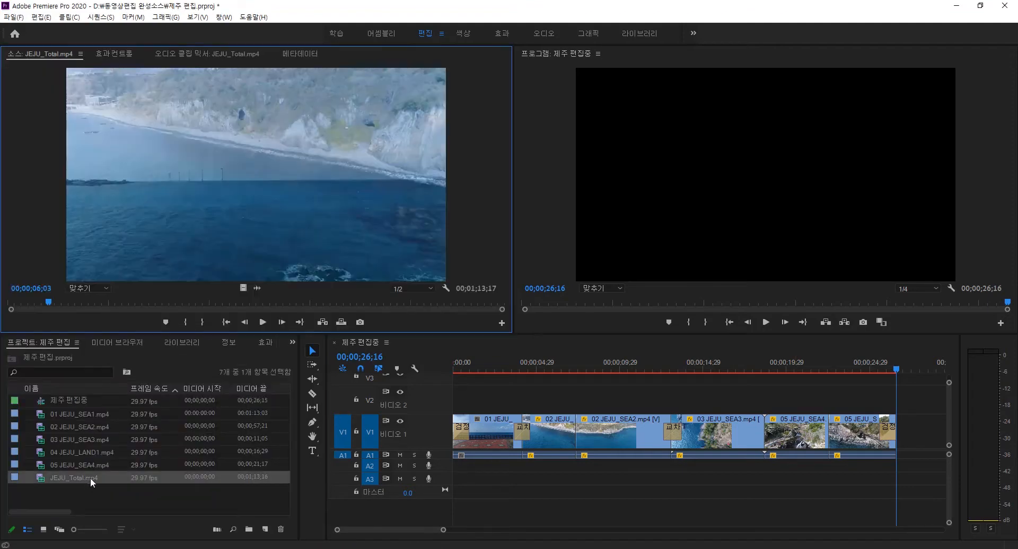
click(262, 322)
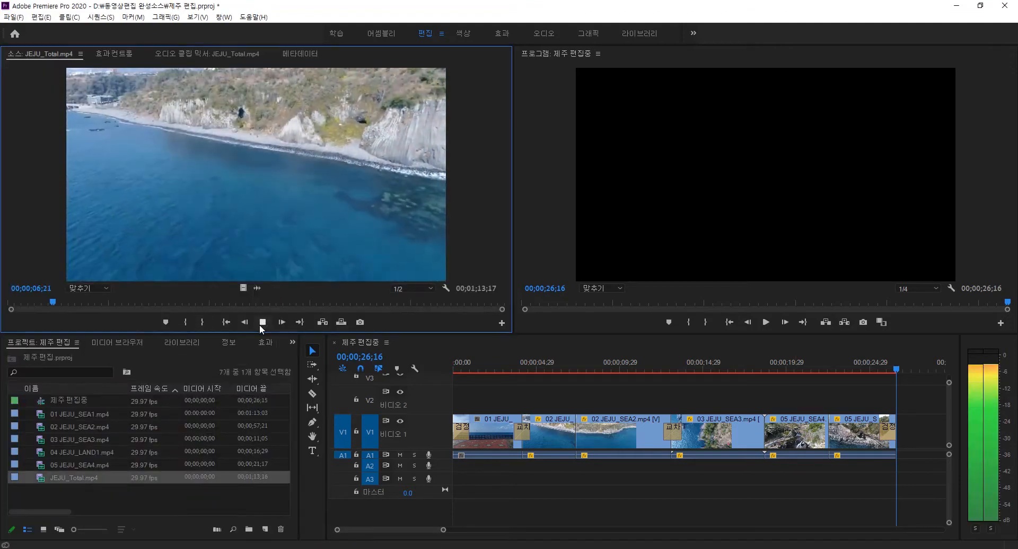
drag(64, 305, 9, 306)
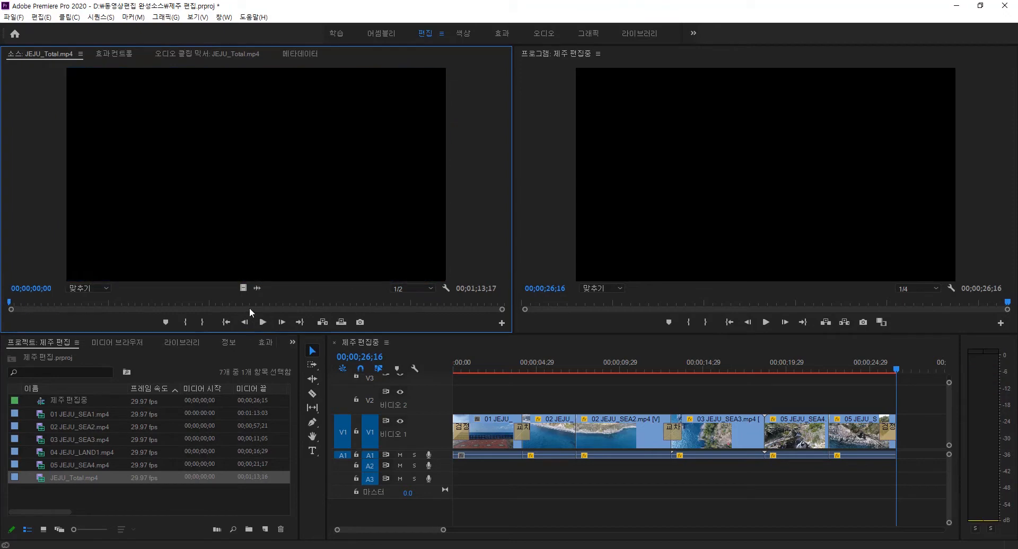
click(262, 321)
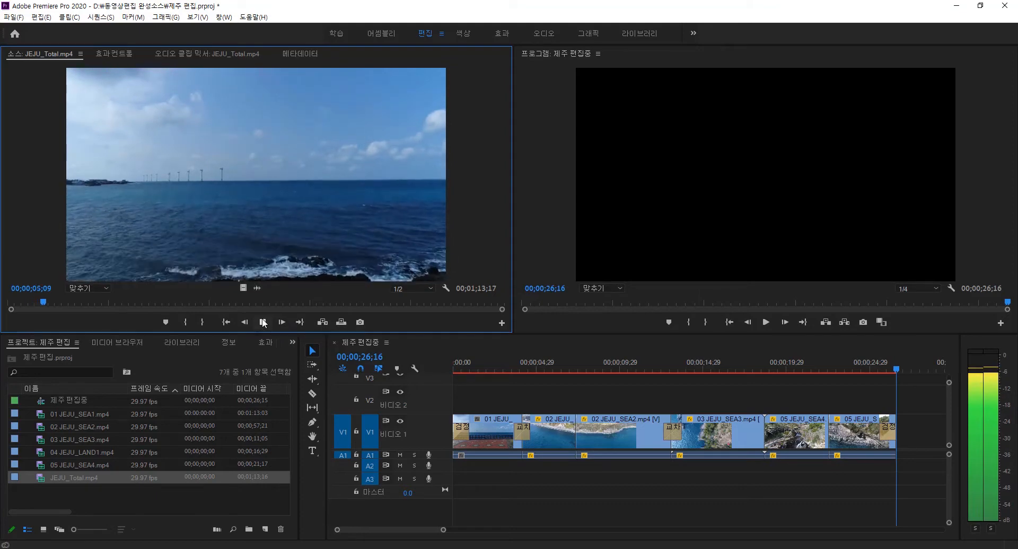
click(263, 323)
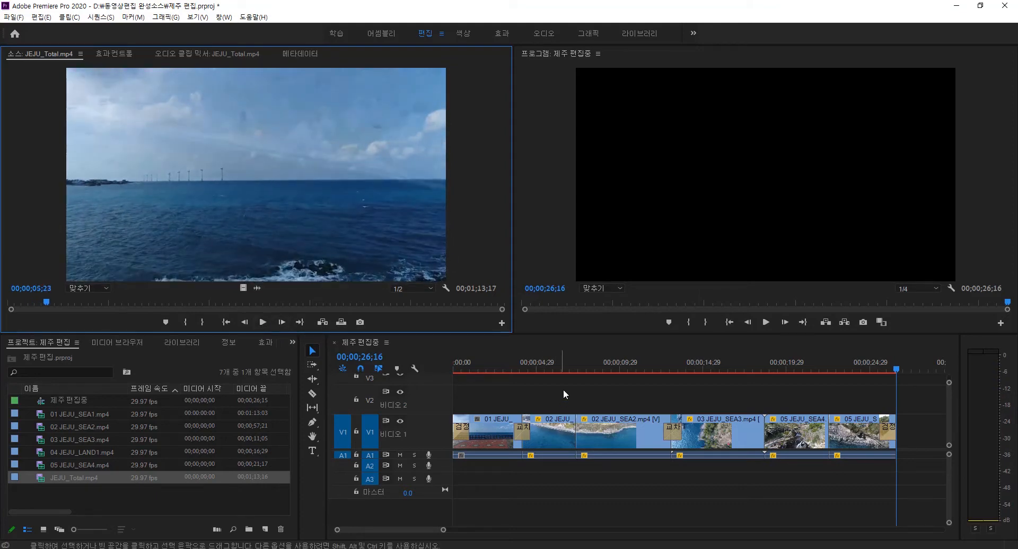
Play the edited sequence from 00;00;07;24, within the second JEJU_SEA2 clip, to check its audio
click(586, 352)
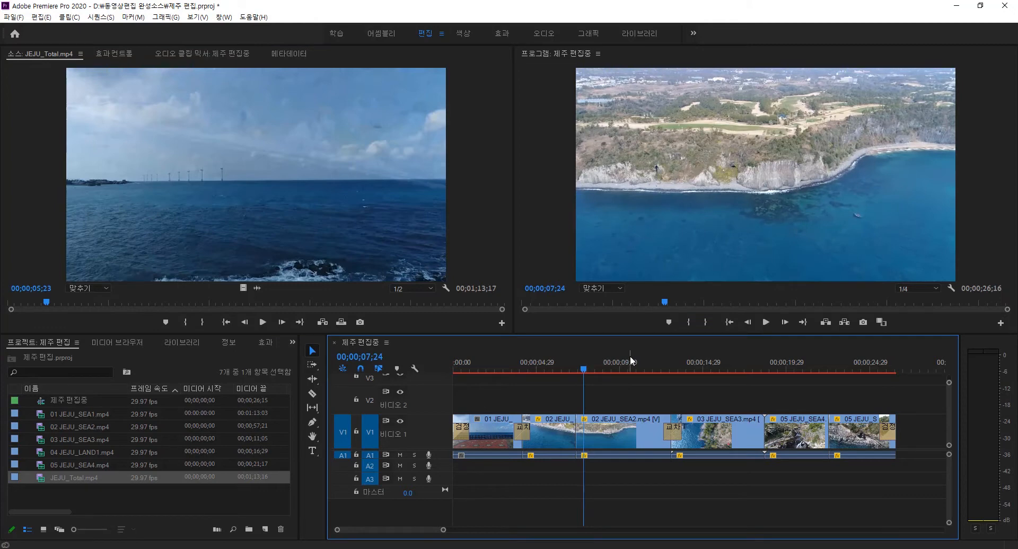
key(space)
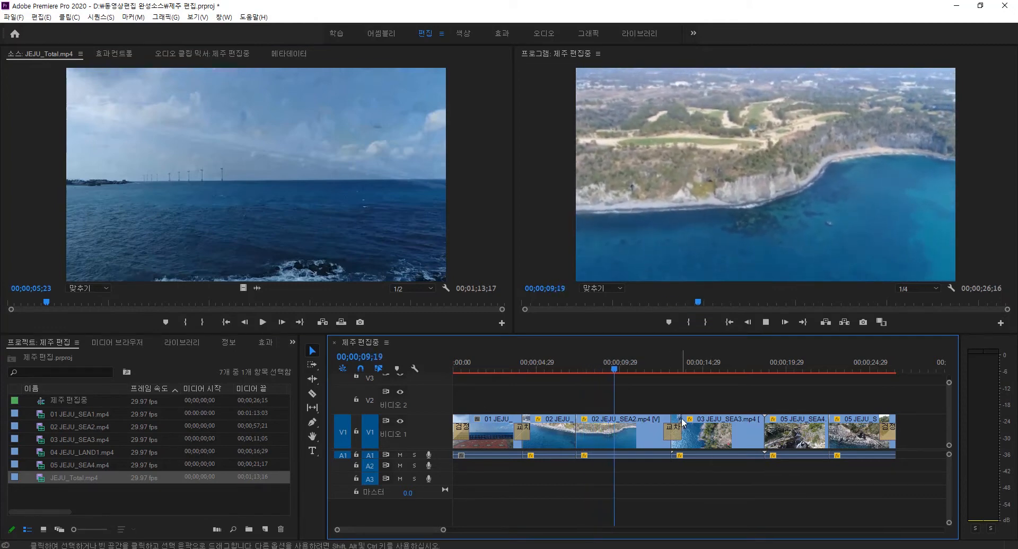
key(space)
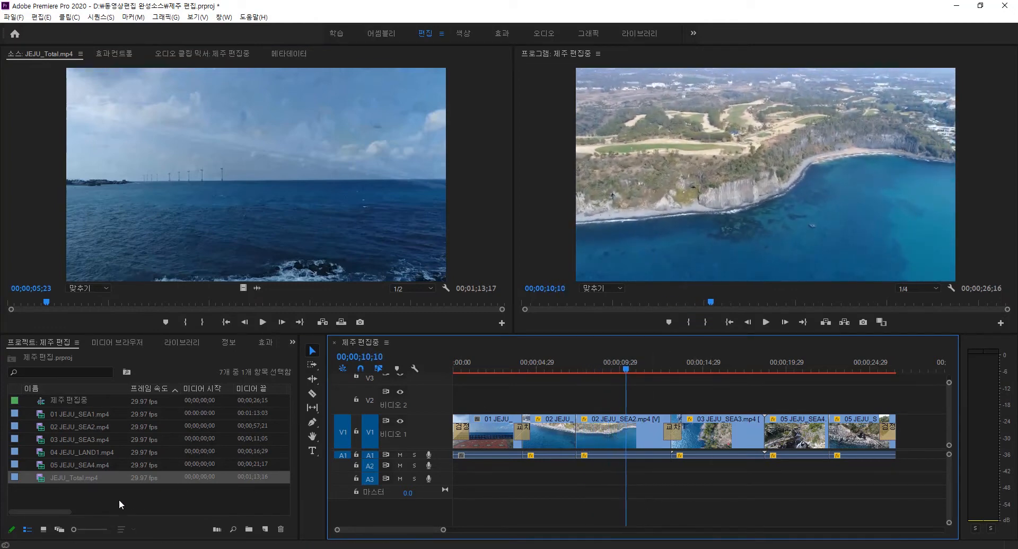
Import Birds_in_Flight(축소).mp3 and place it on audio track A2 at the start of the sequence
double_click(49, 499)
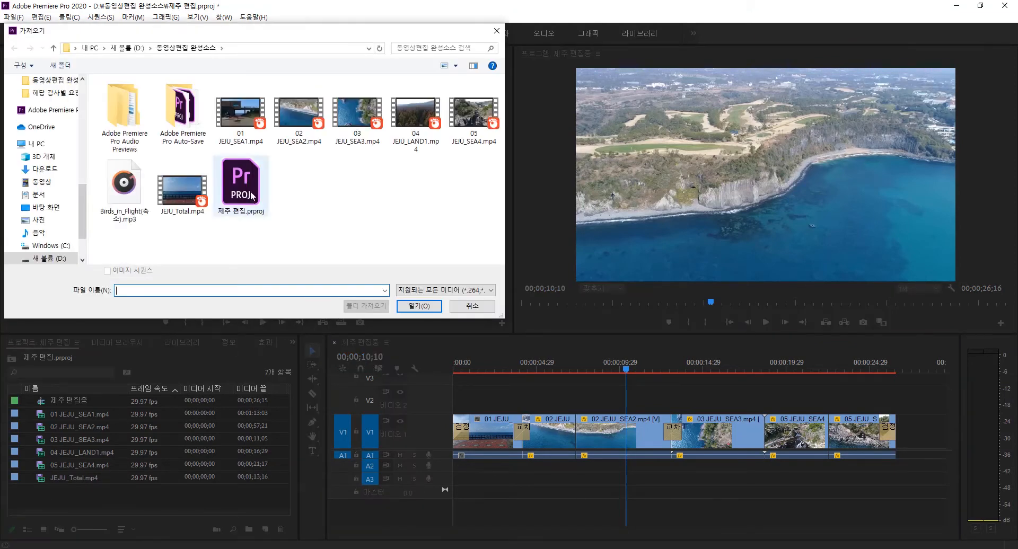
click(121, 213)
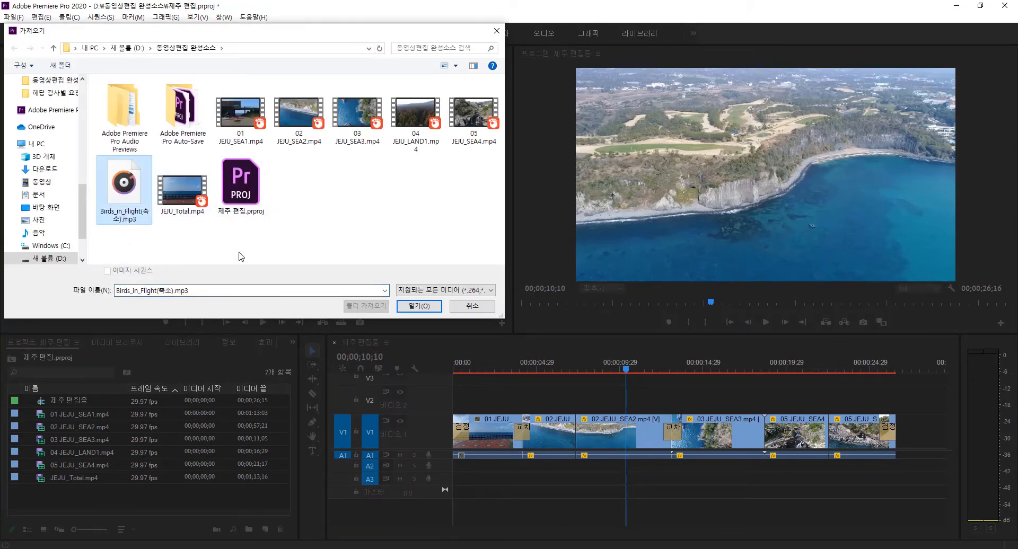
click(414, 311)
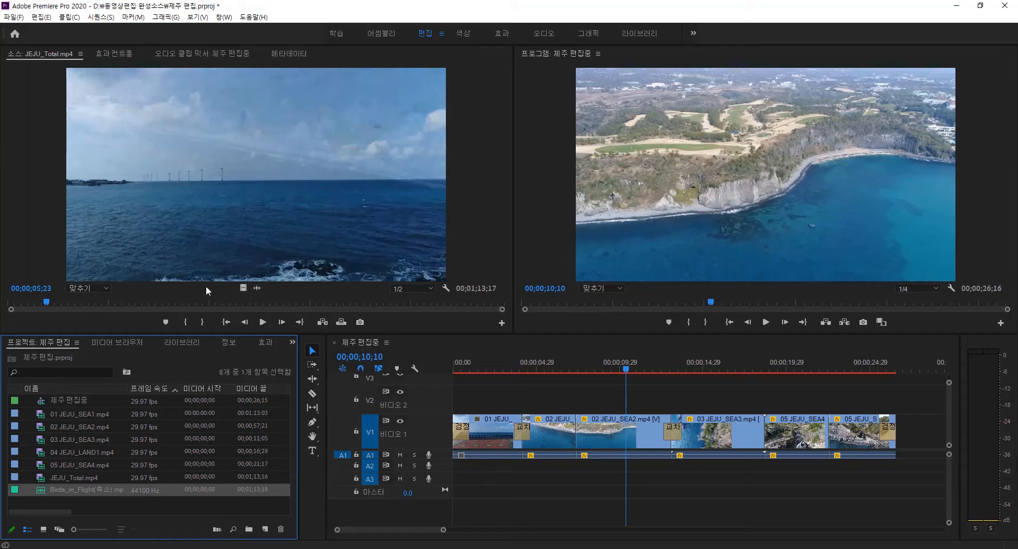
click(58, 491)
drag(58, 490, 460, 476)
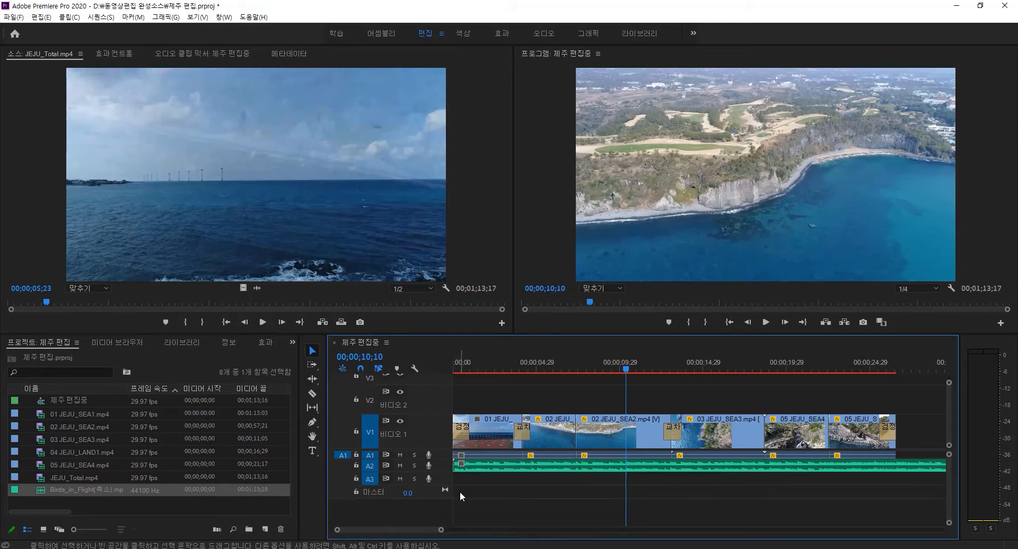
Enlarge the height of audio track A2 to show the music waveform, keeping track A1 collapsed
double_click(442, 454)
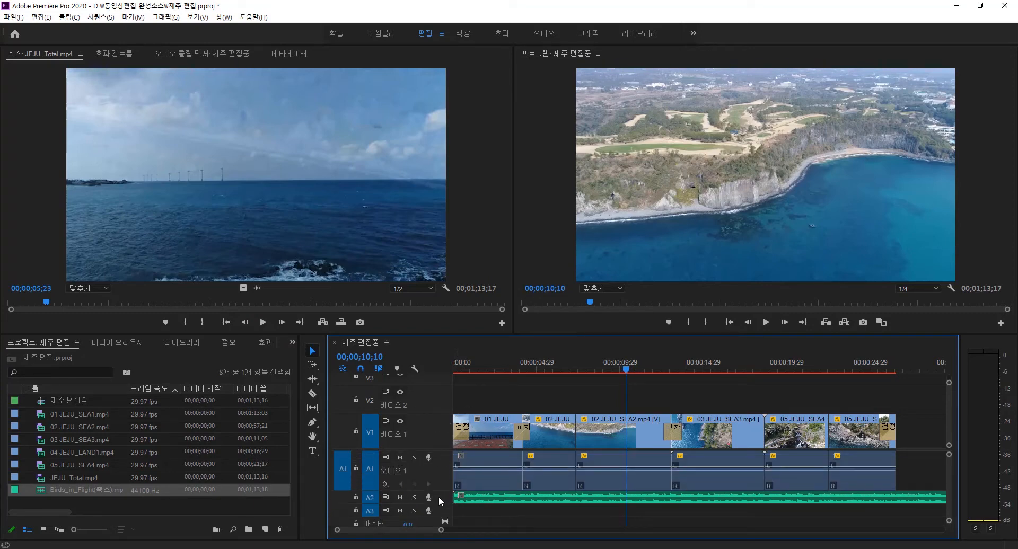
double_click(438, 496)
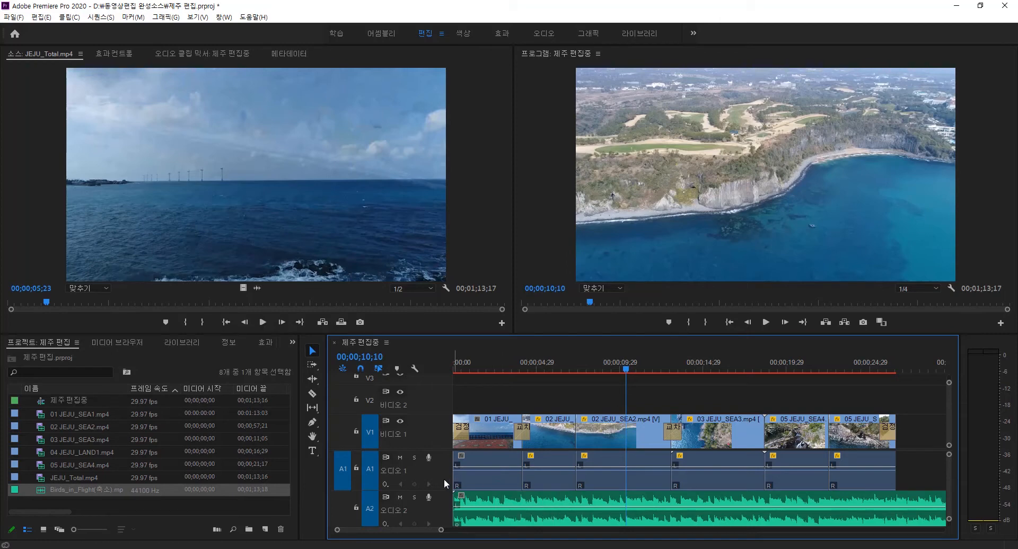
drag(442, 491, 439, 458)
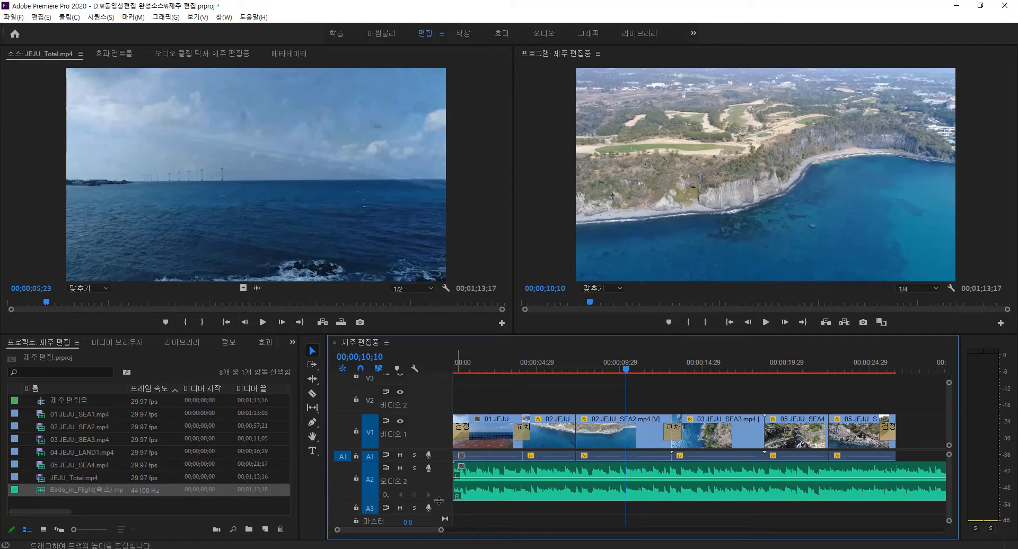
drag(440, 504, 440, 513)
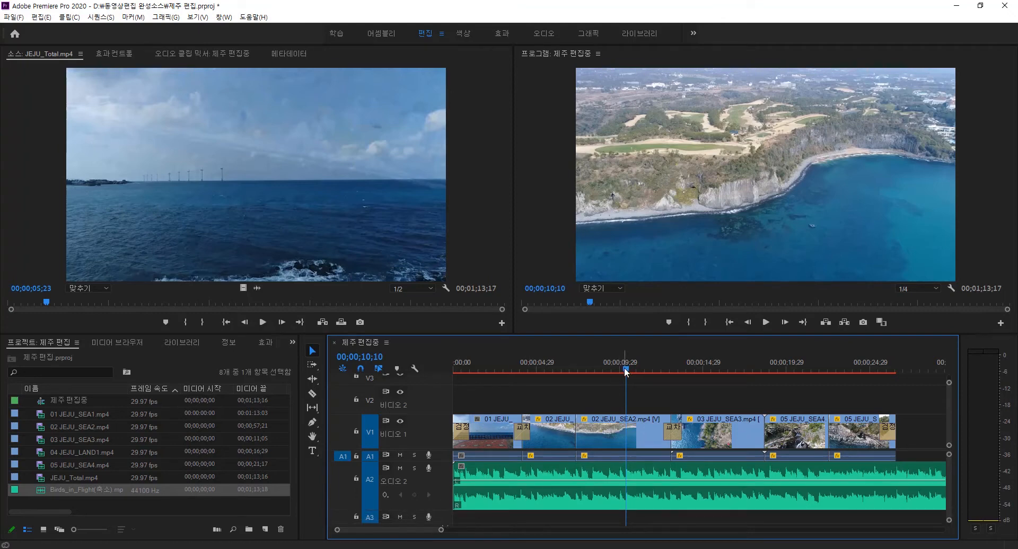
Play the sequence from 00;00;00;00 to hear the background music against the video
drag(624, 368, 437, 362)
key(space)
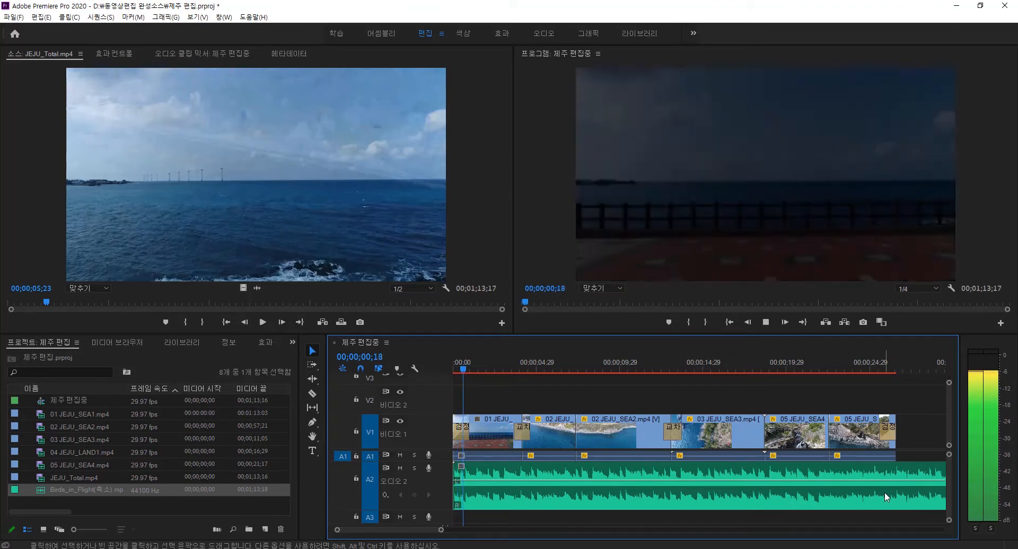
key(space)
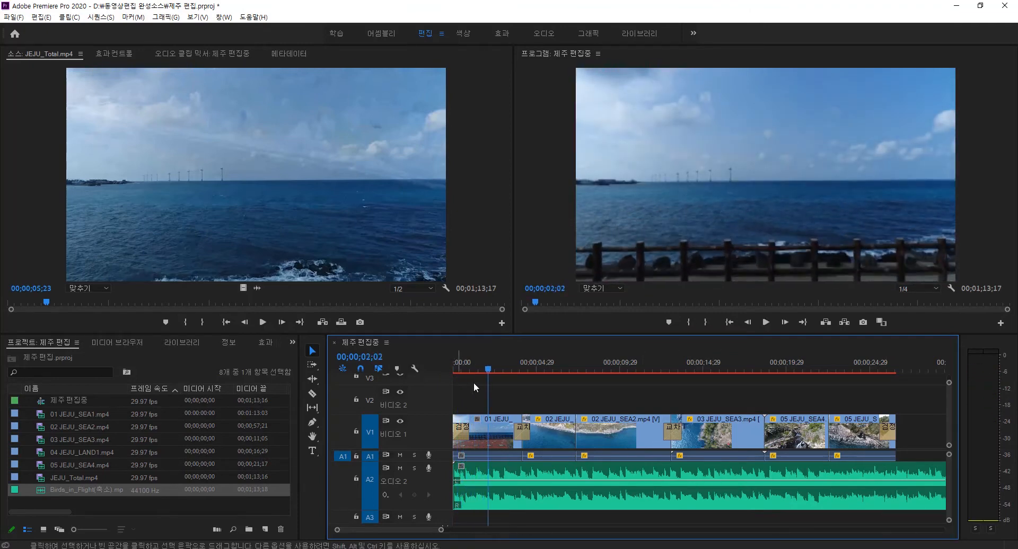
drag(490, 367, 446, 367)
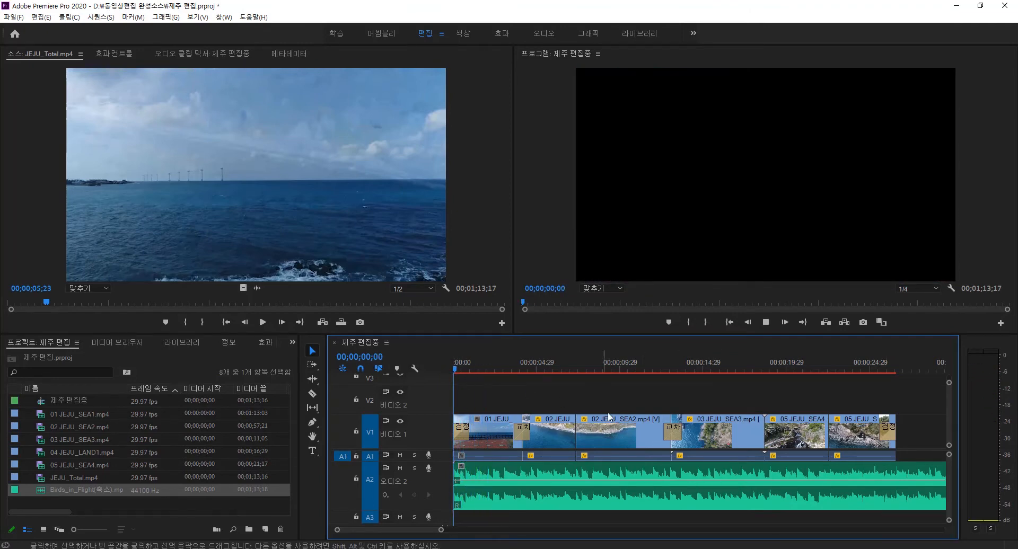
key(space)
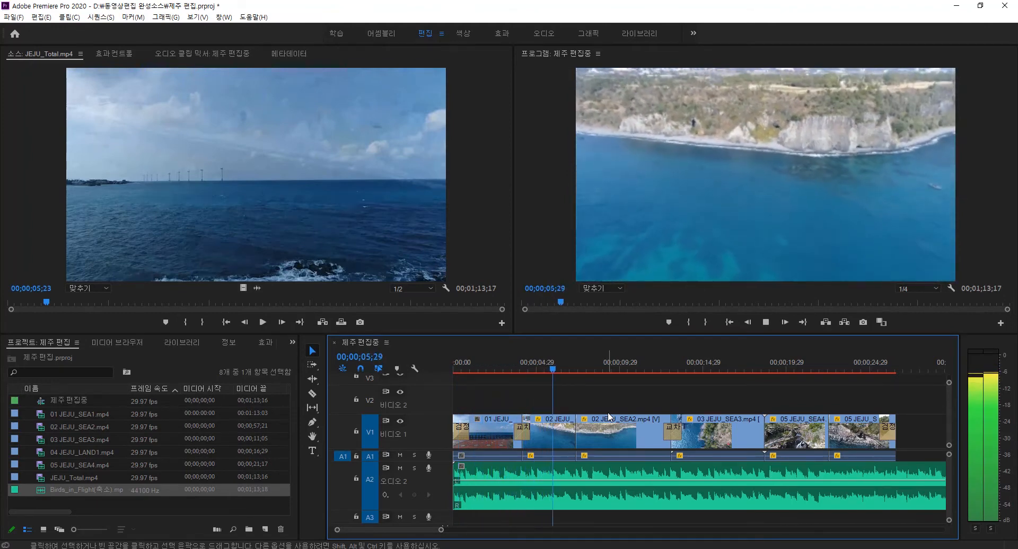
key(space)
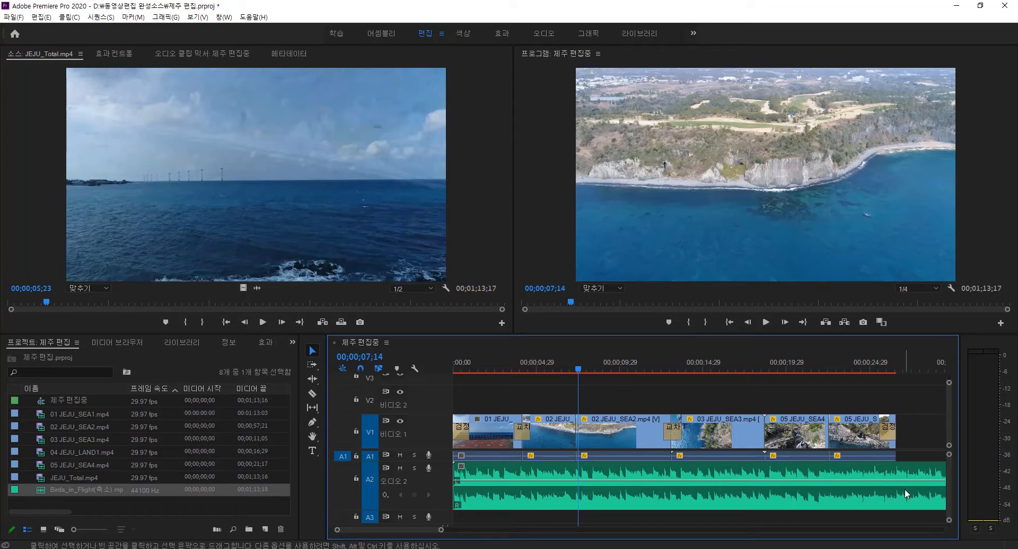
Play the end of the sequence past the last video clip to check where the music runs over
click(888, 371)
key(space)
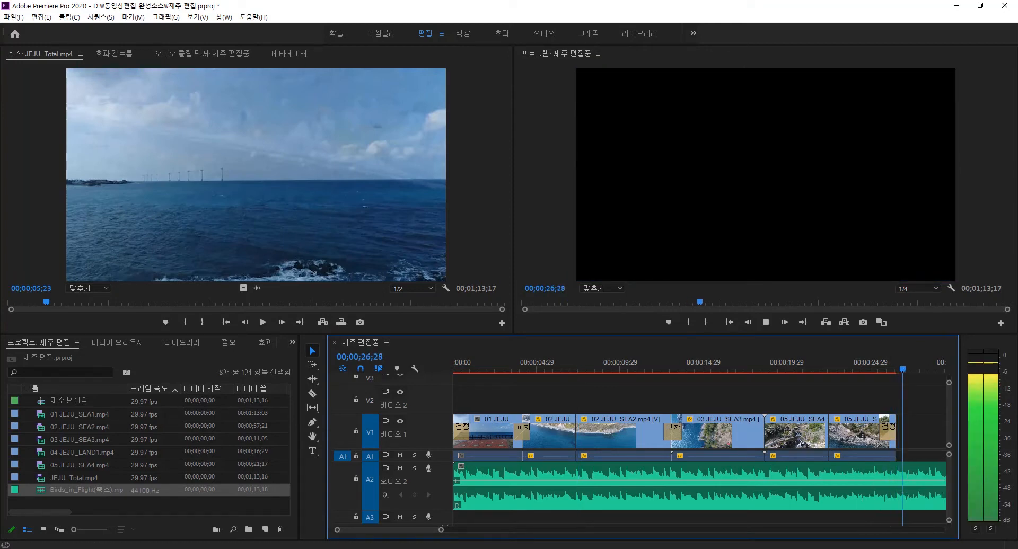
key(space)
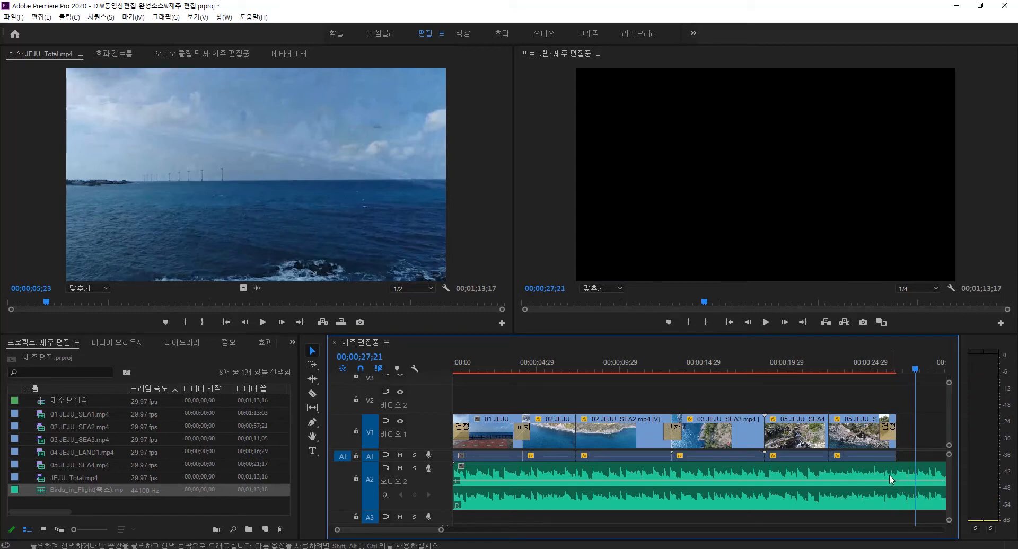
click(515, 366)
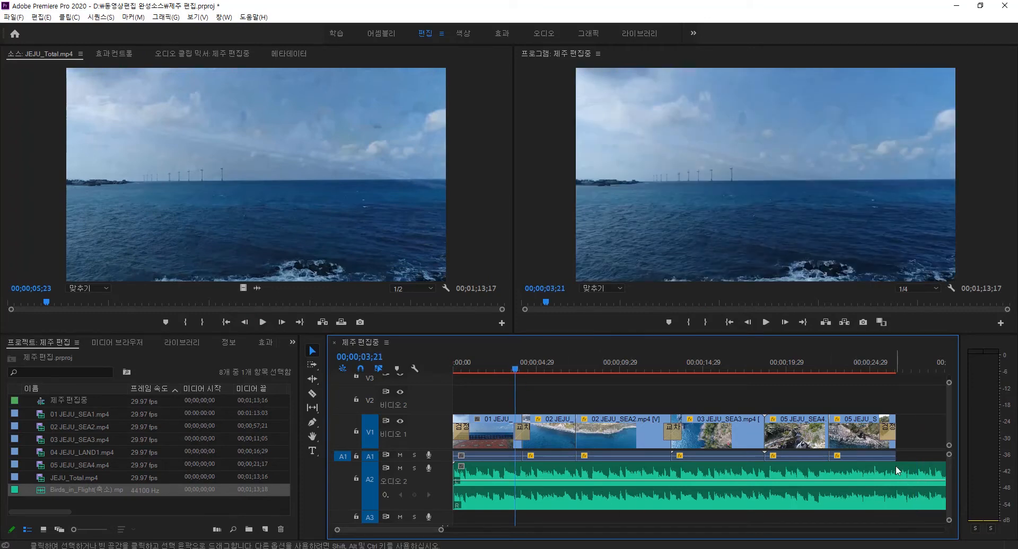
Split the music clip on A2 at the end of the last video clip, 00;00;26;16, and delete the excess part
click(881, 367)
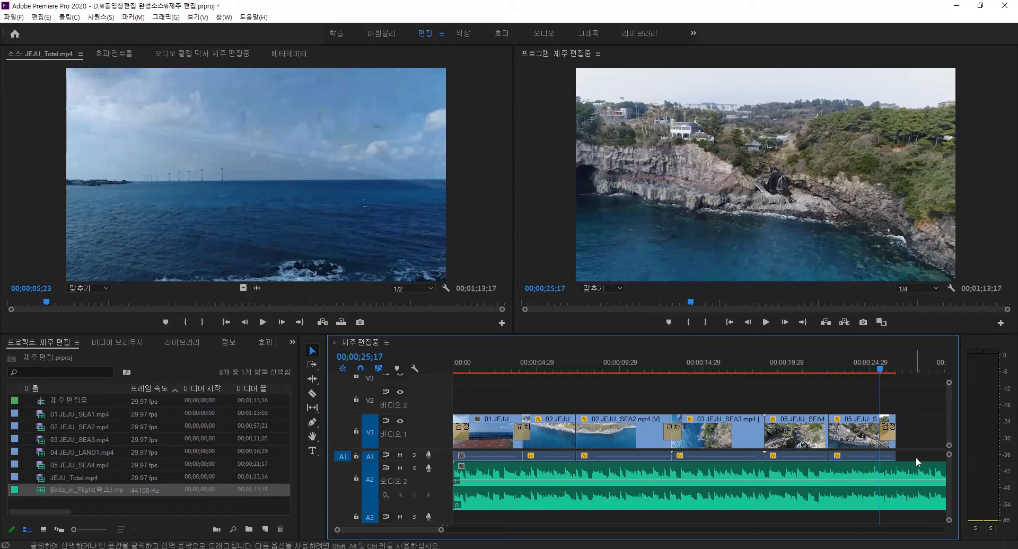
key(Down)
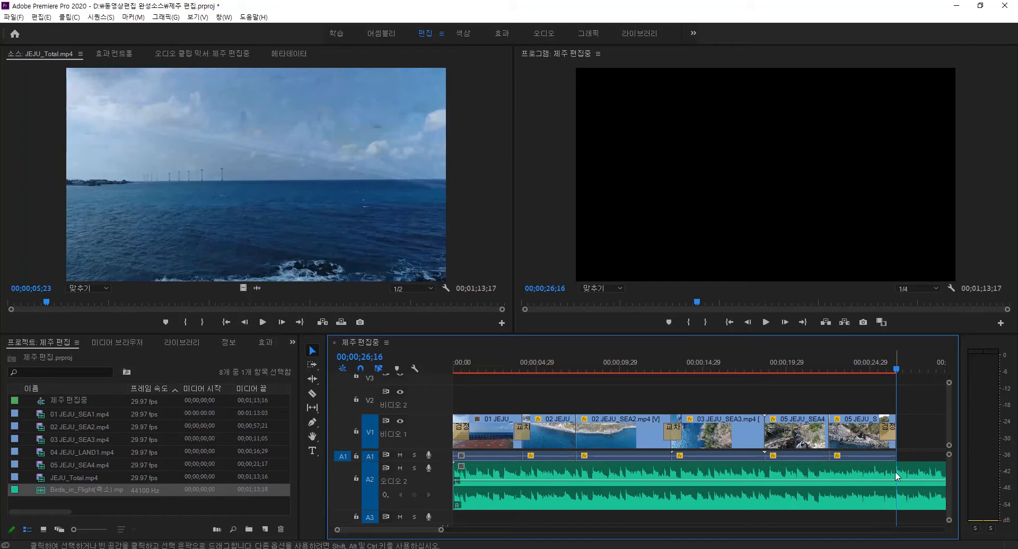
key(equal)
key(equal)
key(equal)
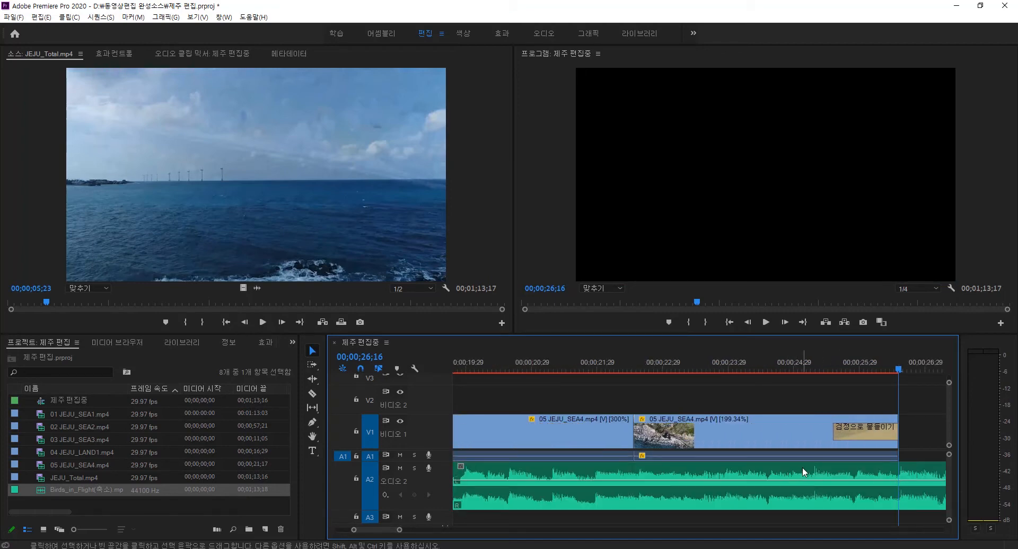
key(c)
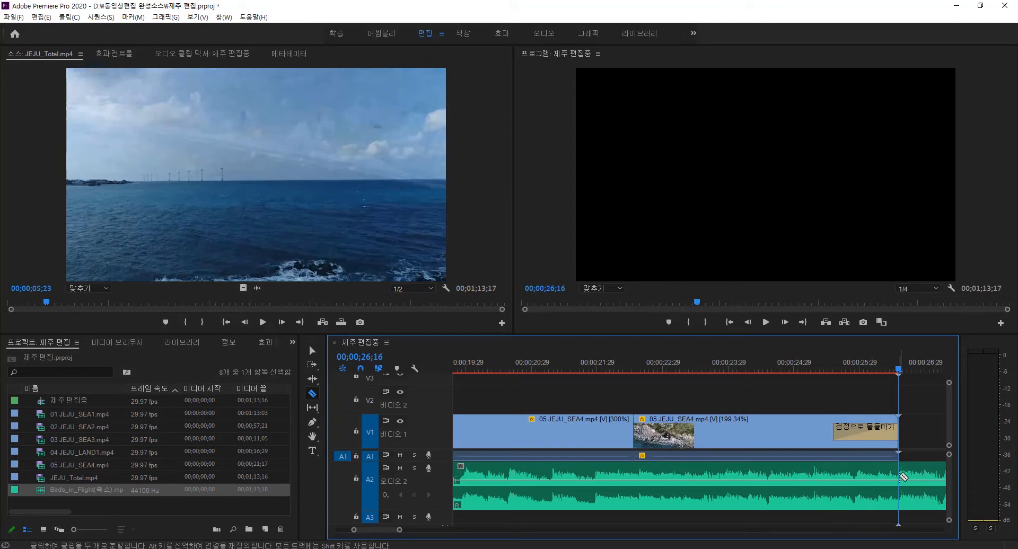
click(902, 476)
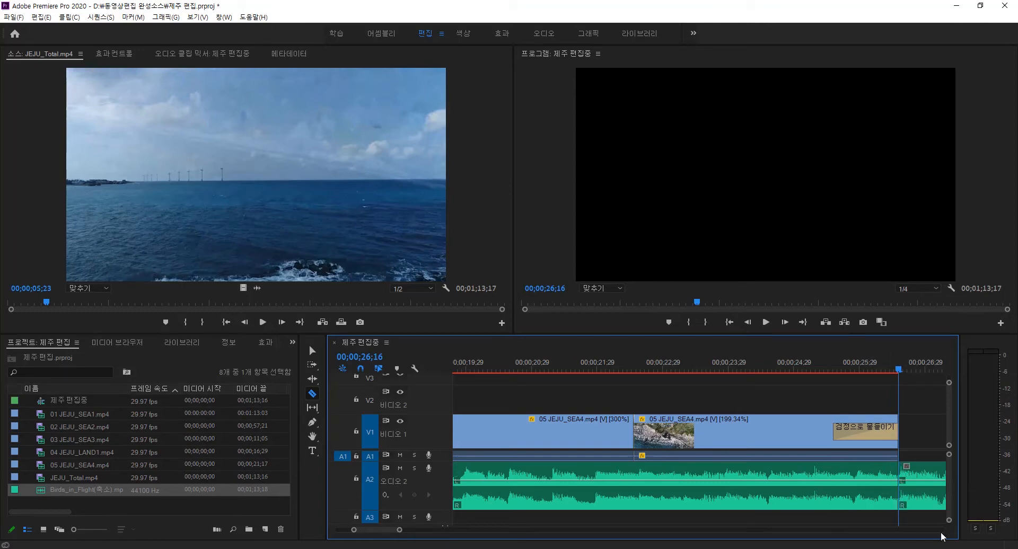
key(v)
click(929, 477)
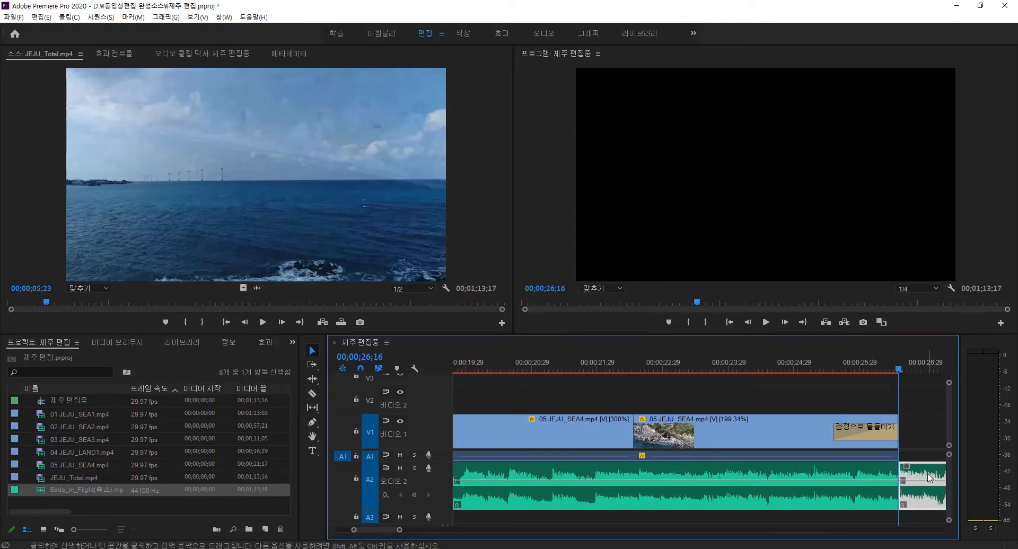
key(Delete)
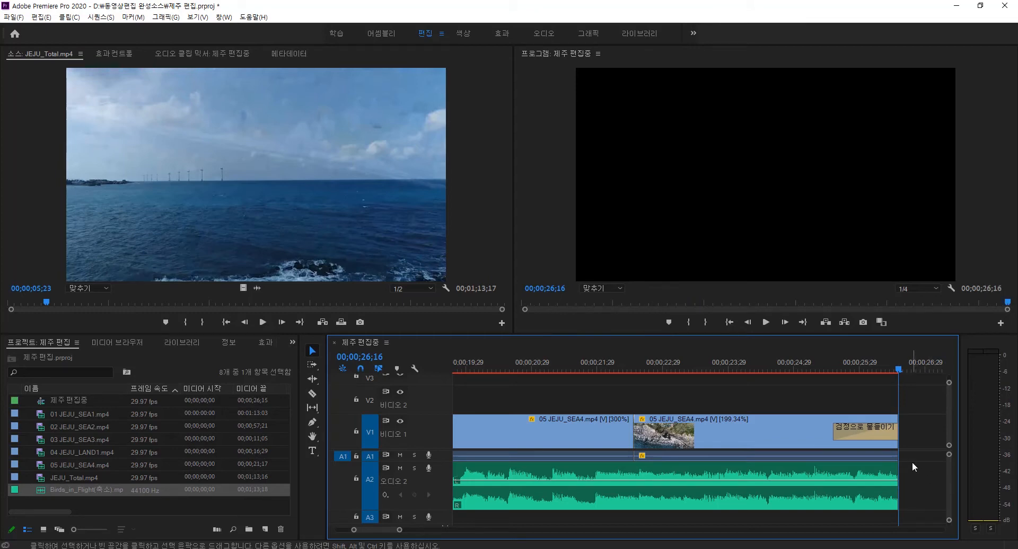
Play the sequence from 00;00;03;11 to check the cut from 01 JEJU_SEA1 to 02 JEJU_SEA2 against the music
key(backslash)
key(alt)
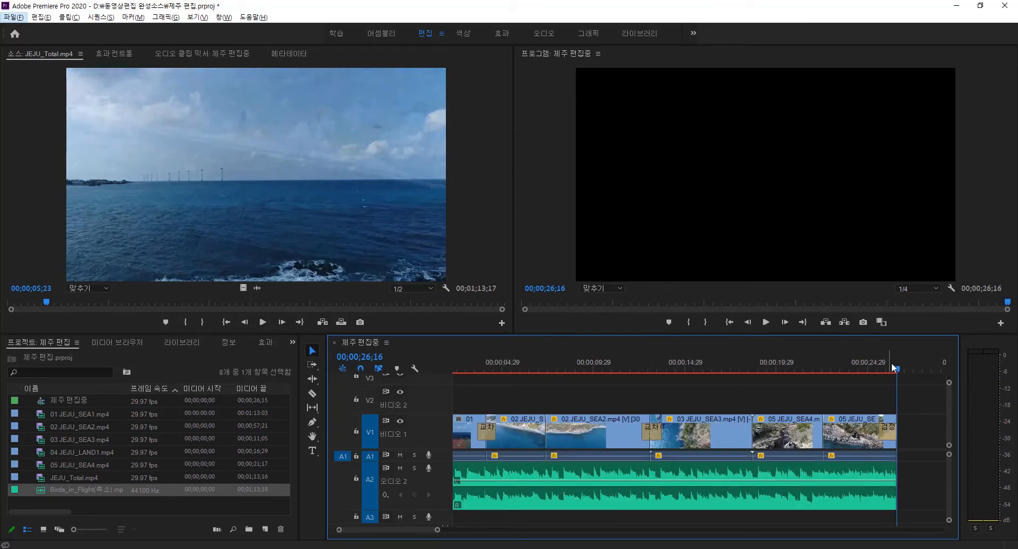
drag(897, 373, 416, 362)
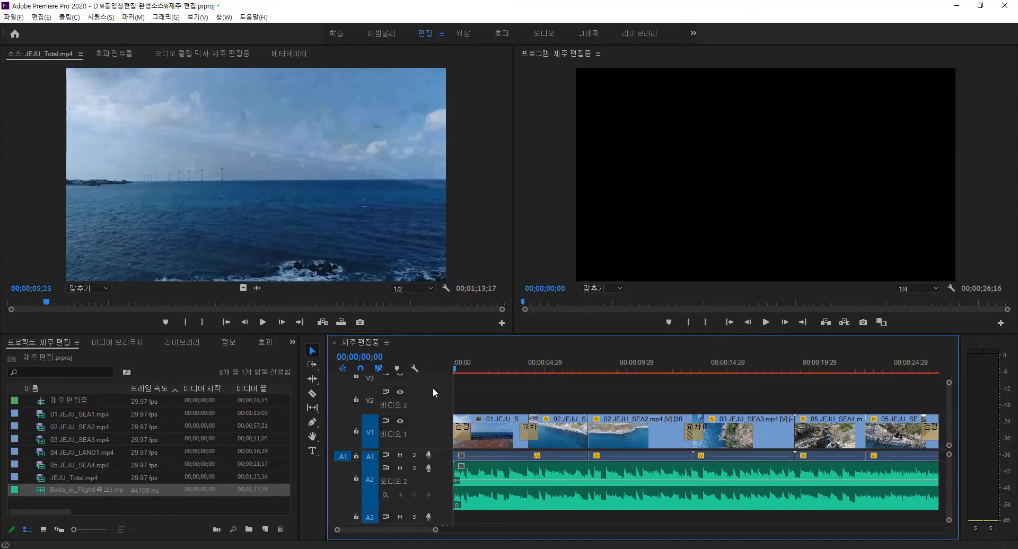
scroll(503, 469, up, 5)
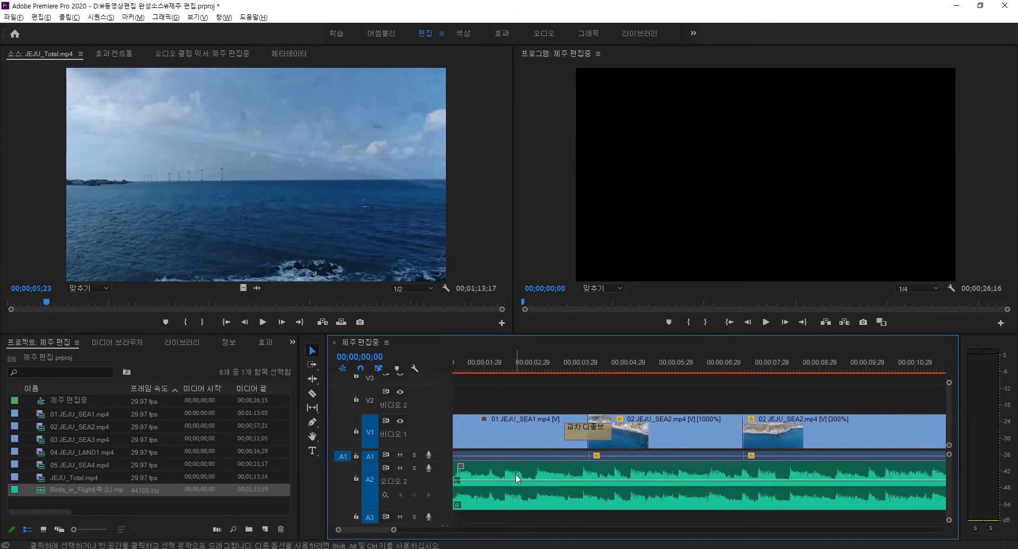
click(551, 367)
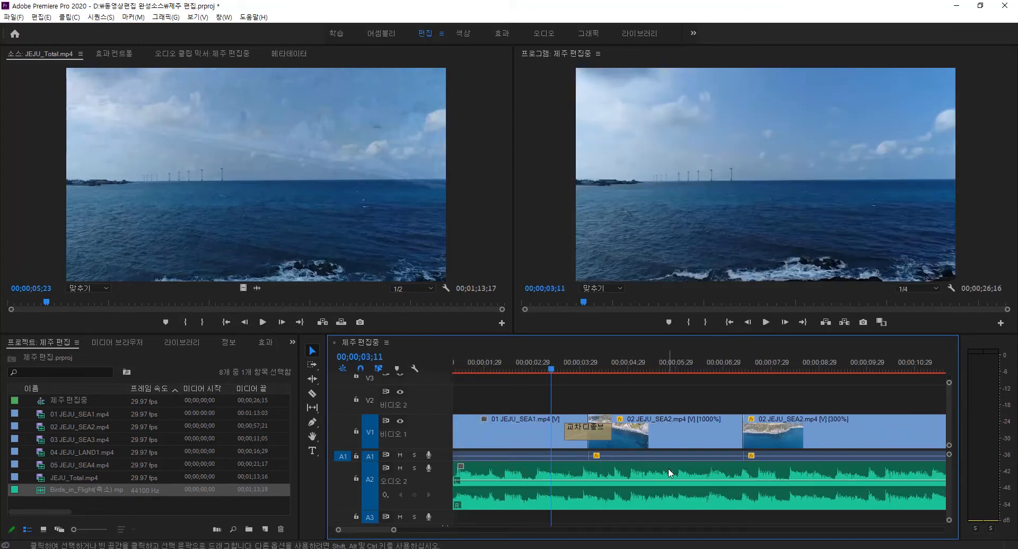
key(space)
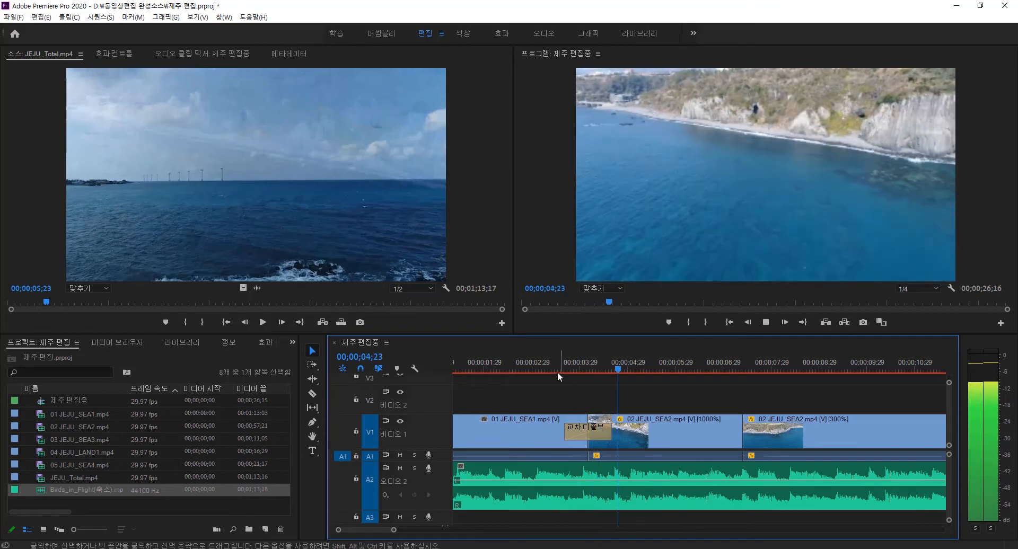
key(space)
Replay from 00;00;03;11 through to the first 05 JEJU_SEA4 clip, comparing each cut with the beats in the A2 waveform
click(553, 361)
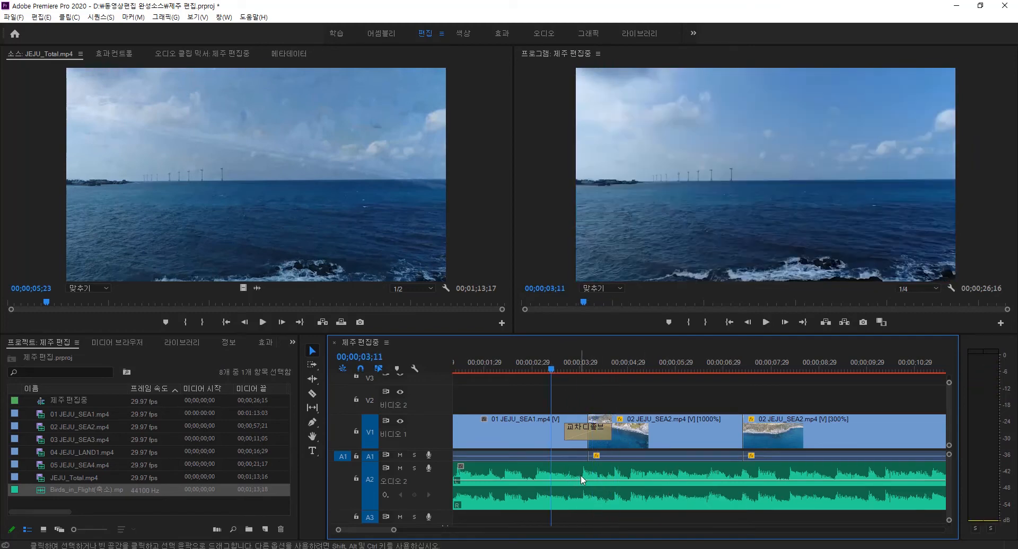
click(580, 475)
key(space)
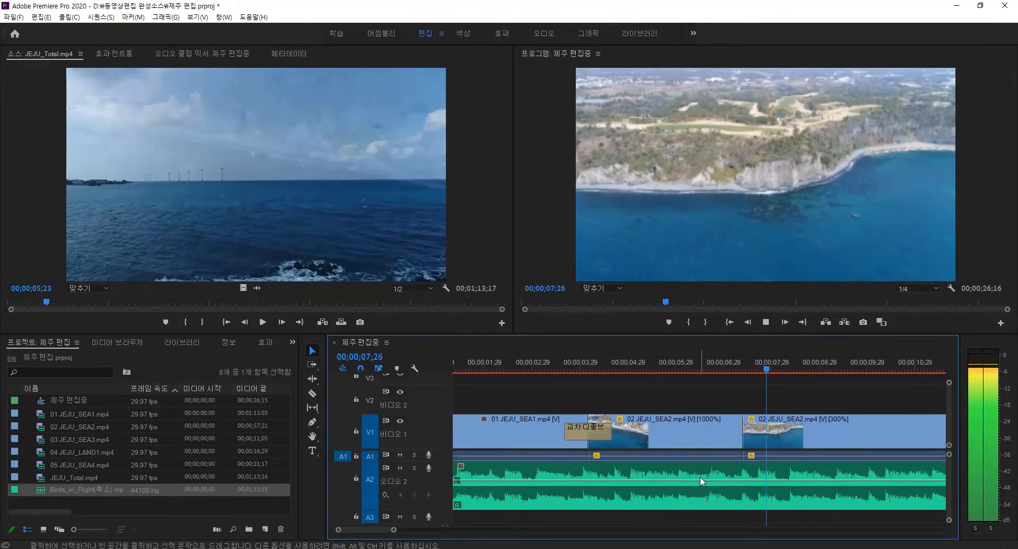
scroll(699, 476, down, 2)
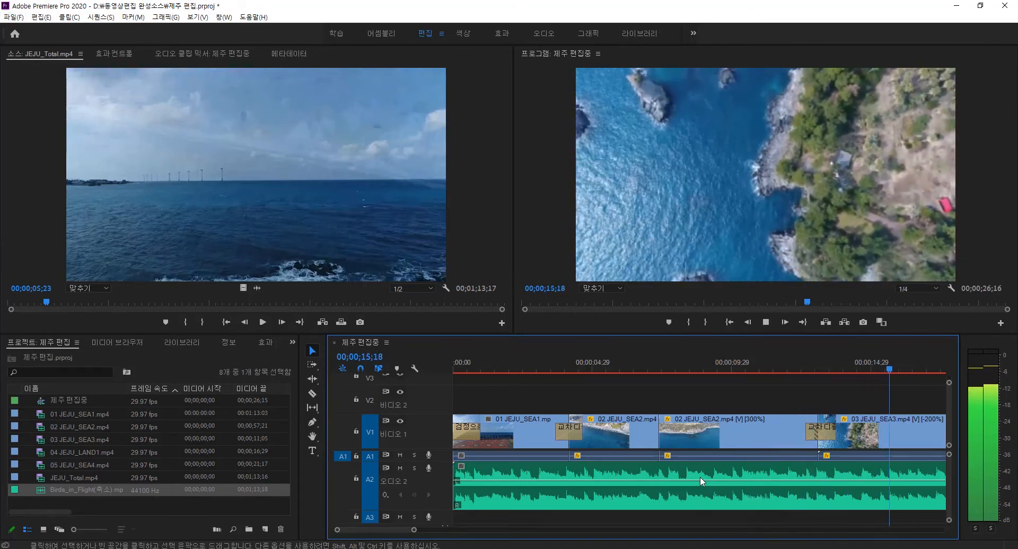
scroll(700, 476, down, 2)
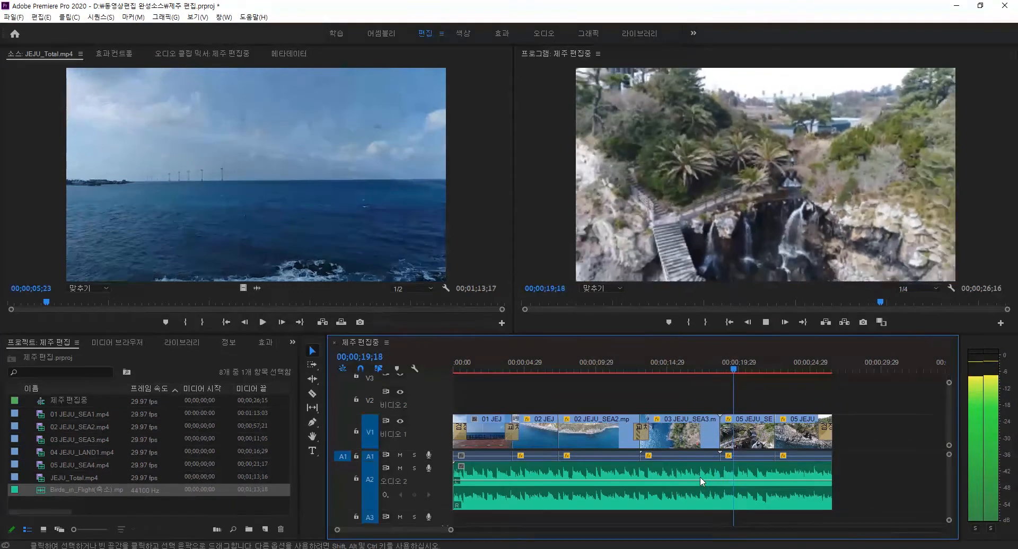
key(space)
Play the cut between 03 JEJU_SEA3 and 05 JEJU_SEA4 from 00;00;18;03 to compare it with the music beat
scroll(727, 471, up, 2)
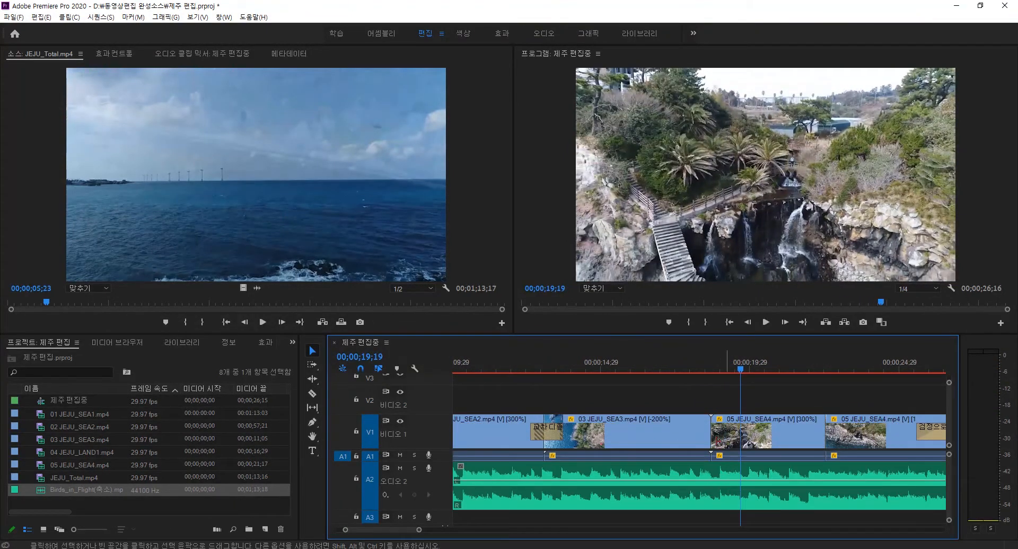
click(694, 367)
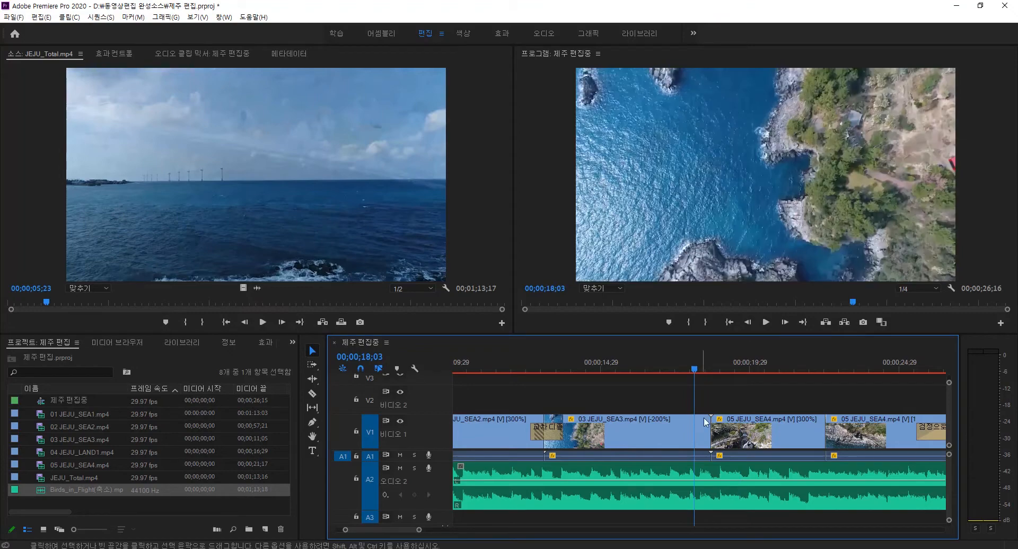
click(718, 475)
key(space)
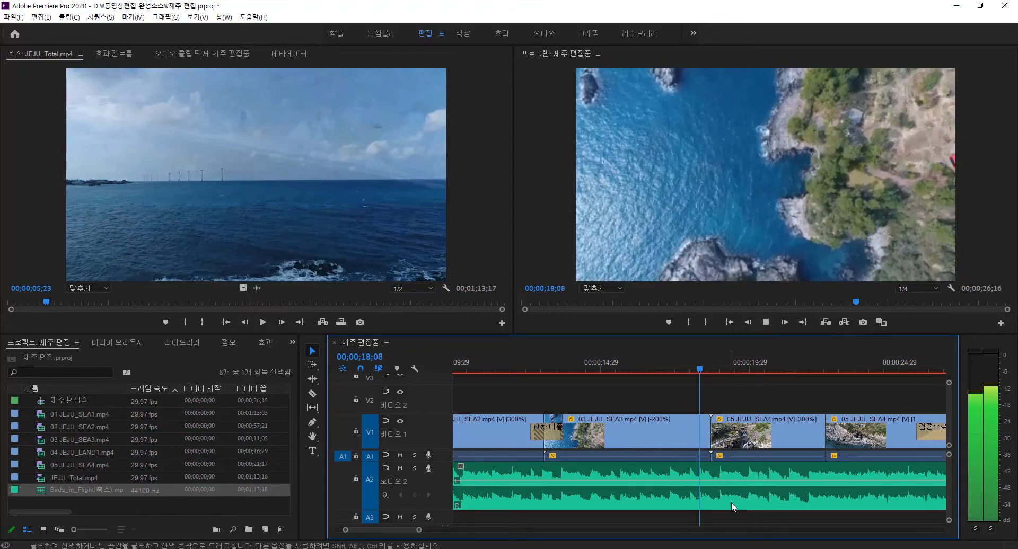
key(space)
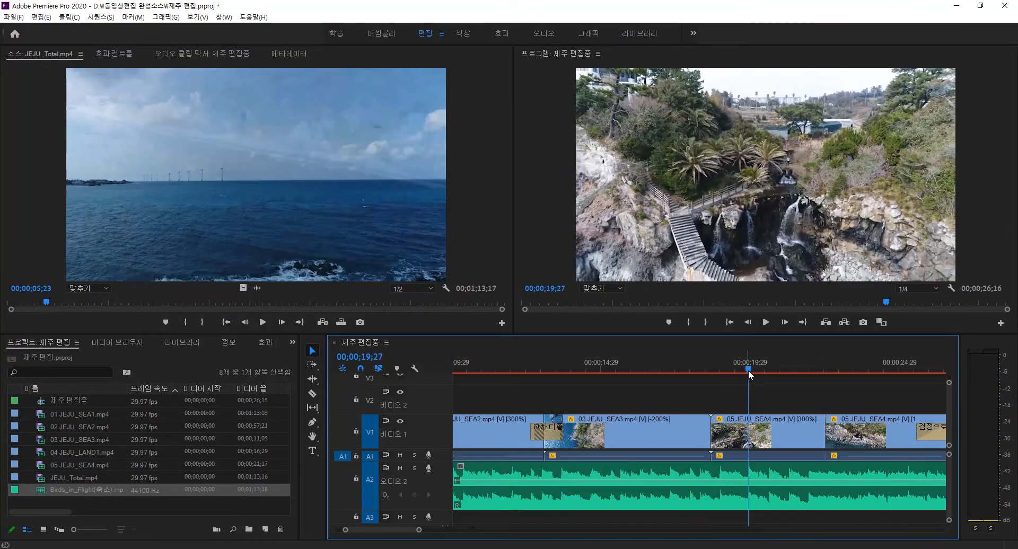
Trim the start of the first 05 JEJU_SEA4 clip slightly to match the music beat, and play the section from 00;00;16;19
click(661, 370)
click(651, 369)
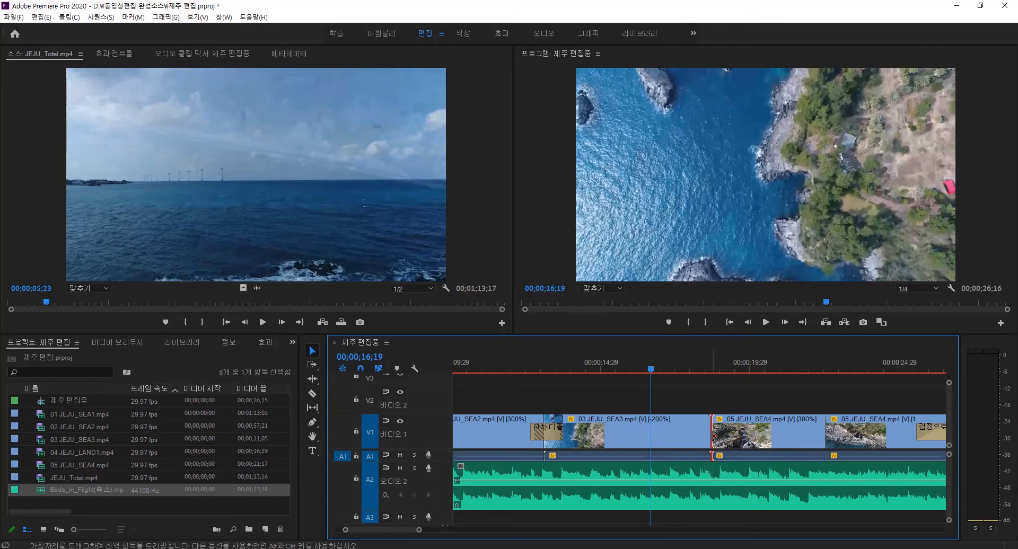
drag(713, 435, 721, 436)
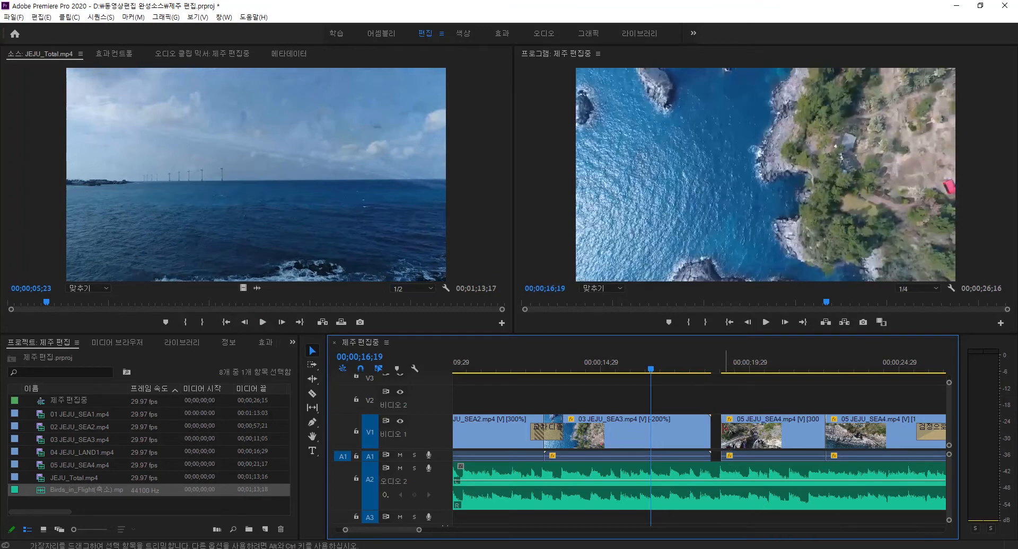
key(space)
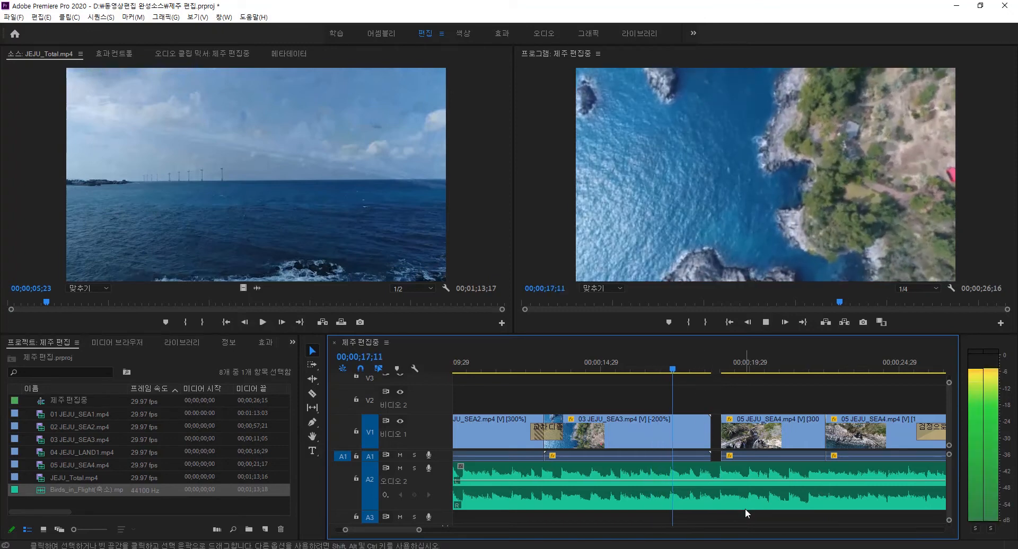
key(space)
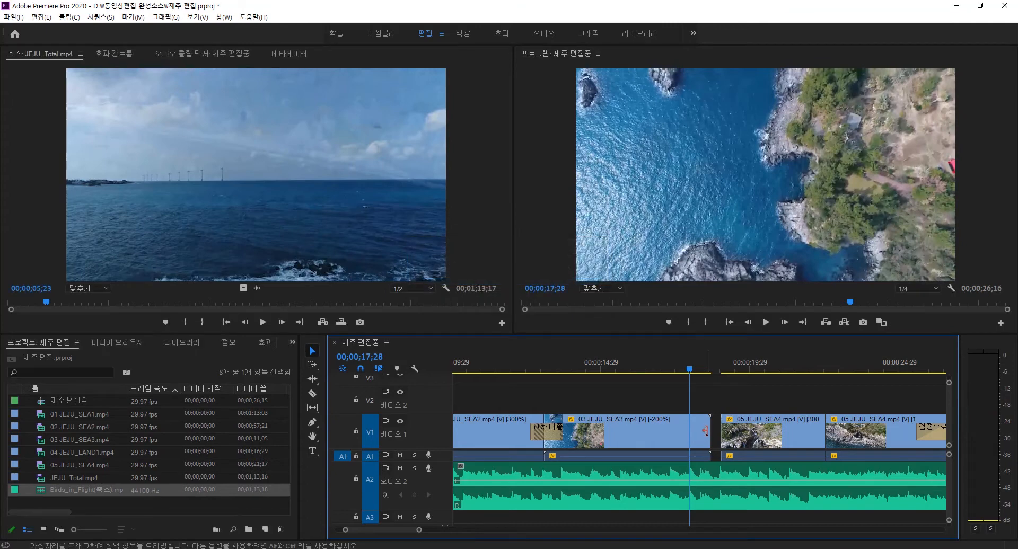
Shorten the end of the 03 JEJU_SEA3 clip slightly so it ends on the preceding music beat
drag(707, 431, 715, 432)
click(713, 431)
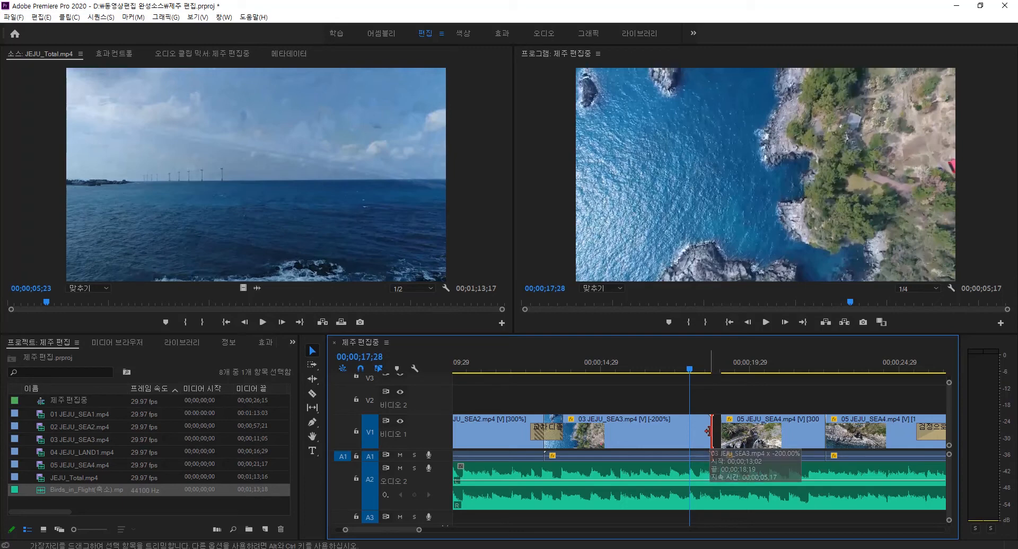
click(707, 431)
drag(708, 431, 700, 435)
key(ctrl)
key(ctrl)
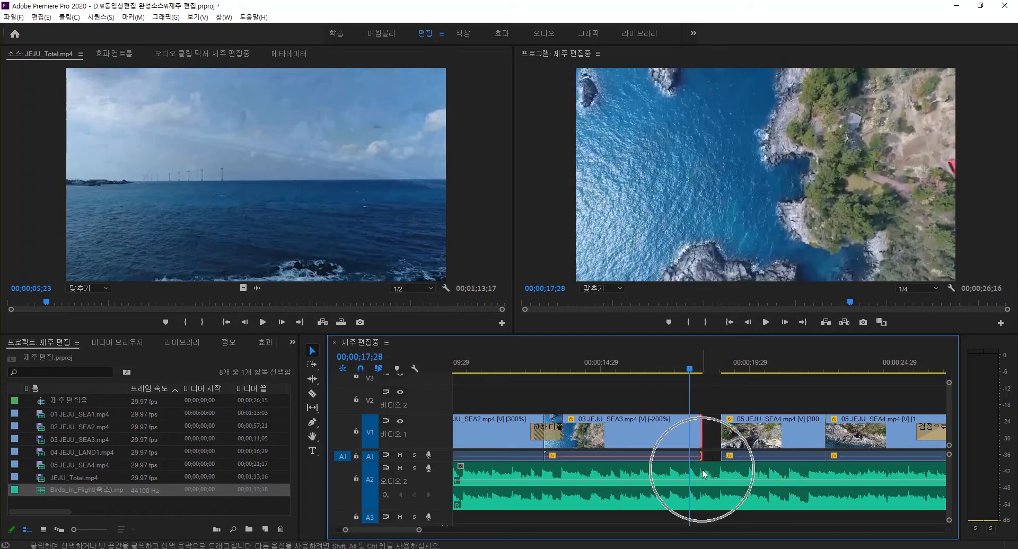
Try moving the first 05 JEJU_SEA4 clip against the end of the 03 JEJU_SEA3 clip, and undo the move
click(740, 441)
drag(743, 440, 737, 441)
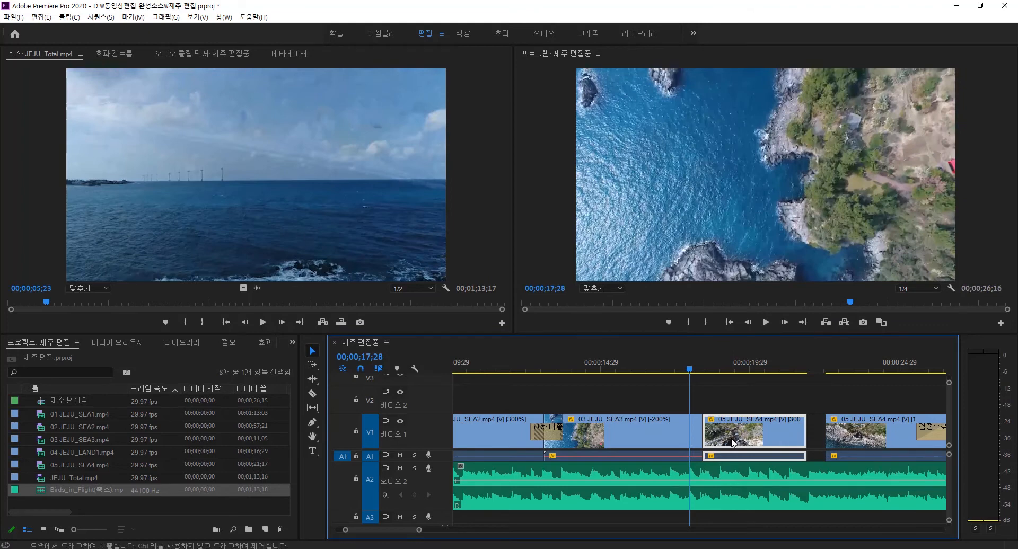
key(ctrl+z)
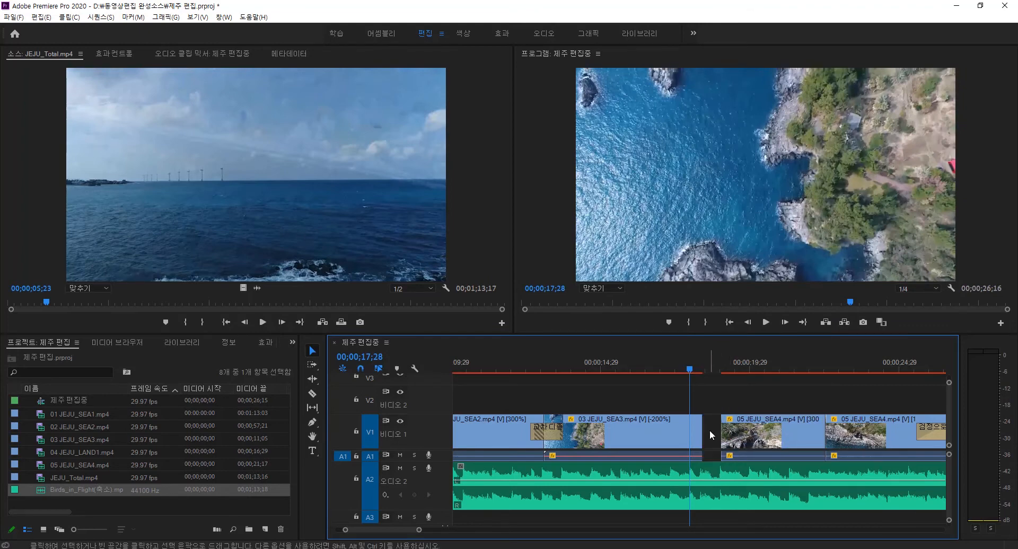
Ripple delete the gap between the 03 JEJU_SEA3 and 05 JEJU_SEA4 clips so the following video clips close up
key(Delete)
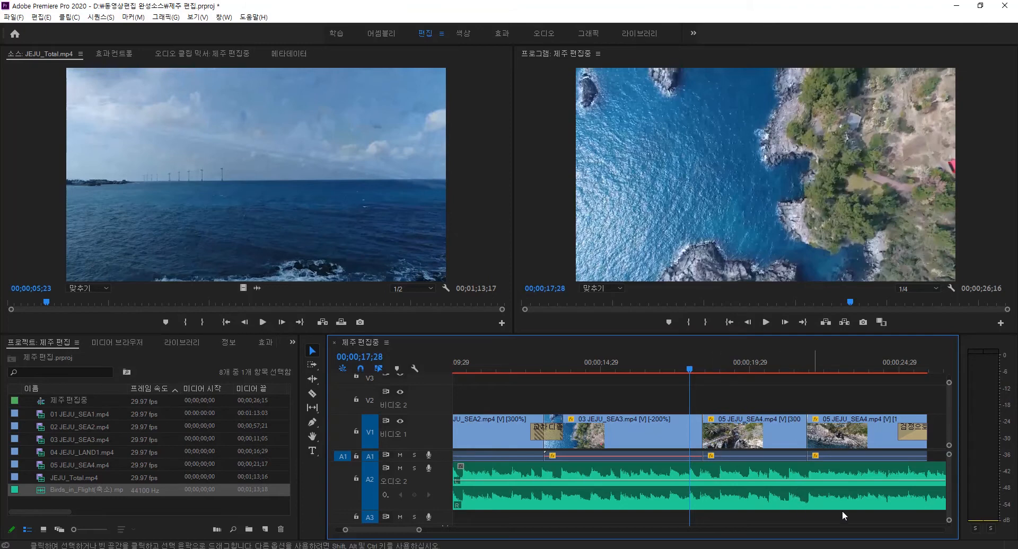
scroll(909, 493, down, 2)
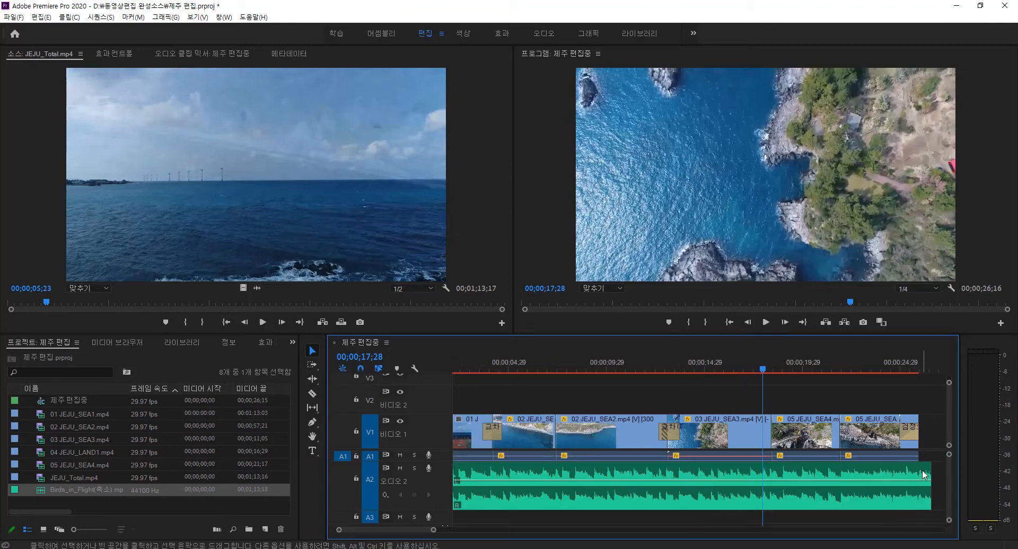
Play the closed-up cut from 03 JEJU_SEA3 to 05 JEJU_SEA4 to check its timing against the music
scroll(839, 482, up, 3)
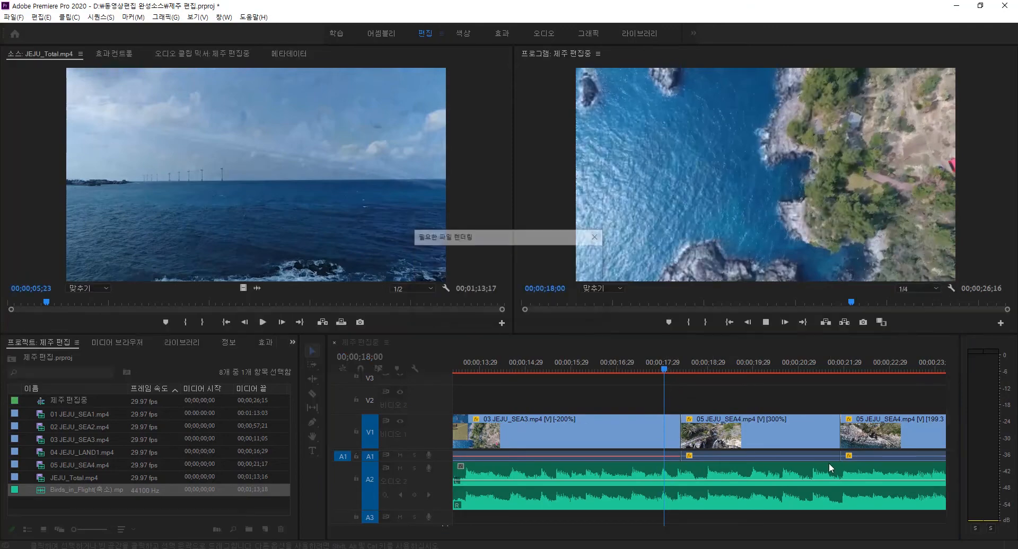
key(space)
click(670, 364)
key(space)
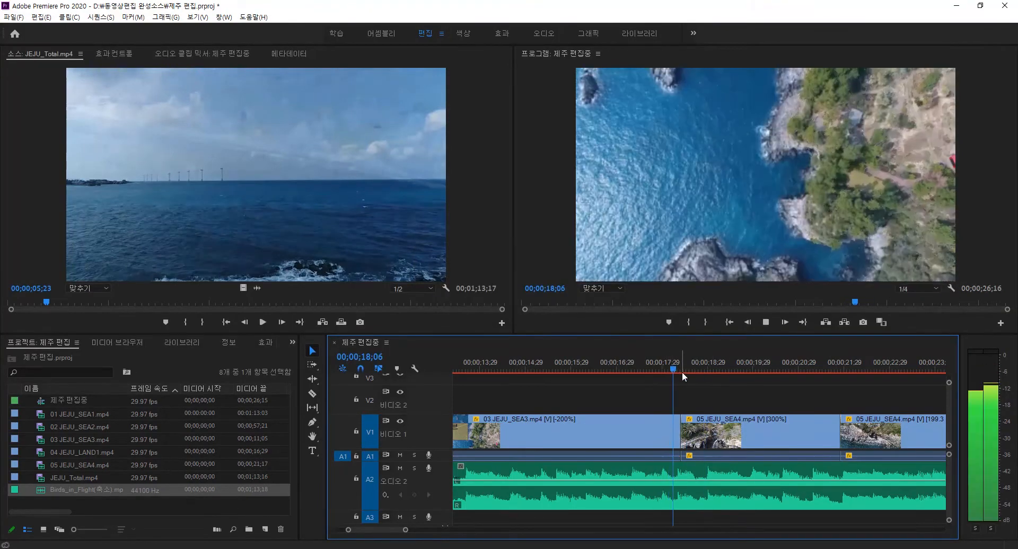
key(space)
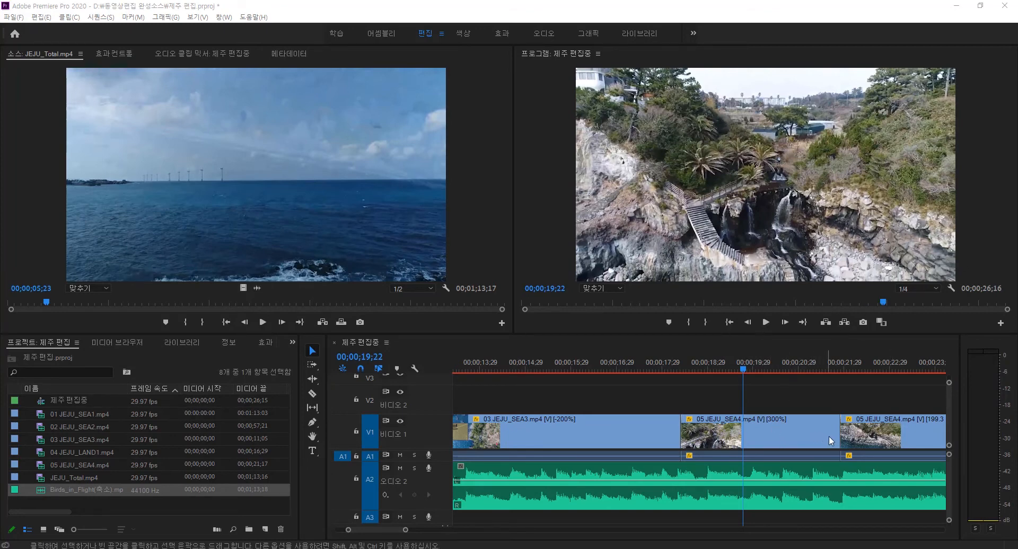
Play the cut between the two 05 JEJU_SEA4 clips to check it against the music
click(805, 364)
key(space)
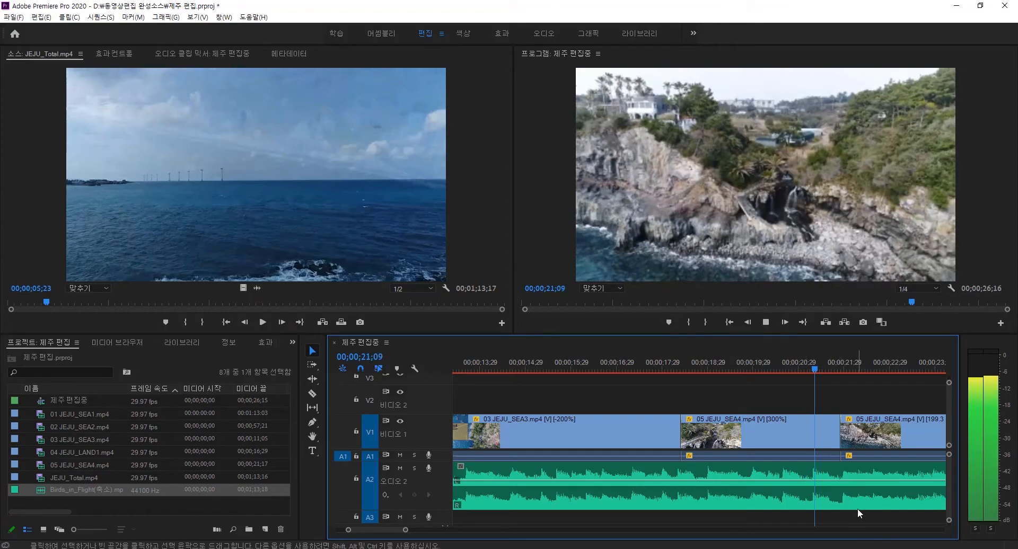
key(space)
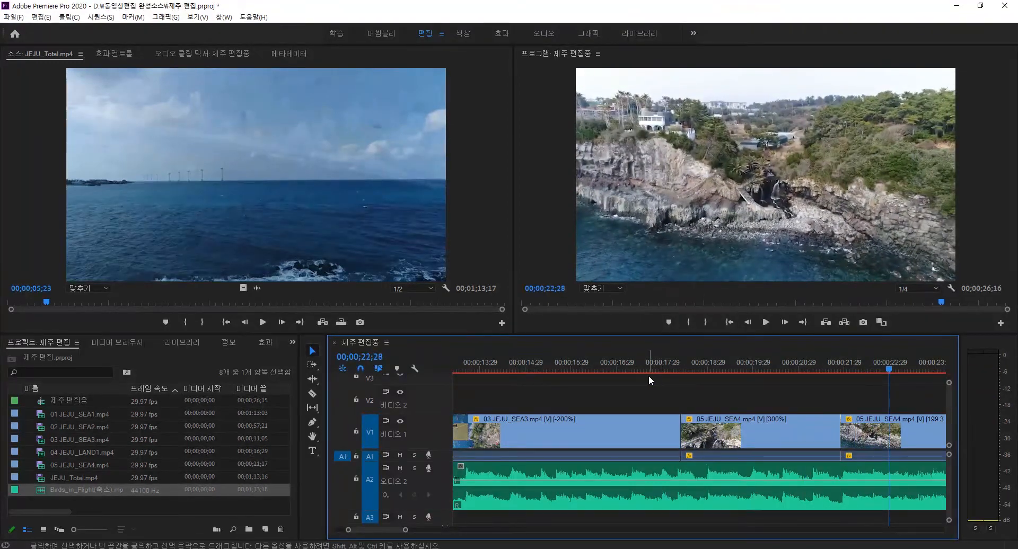
Replay the 03 JEJU_SEA3 to 05 JEJU_SEA4 transition twice, starting from about 00;00;17;18, to recheck the beat match
click(645, 364)
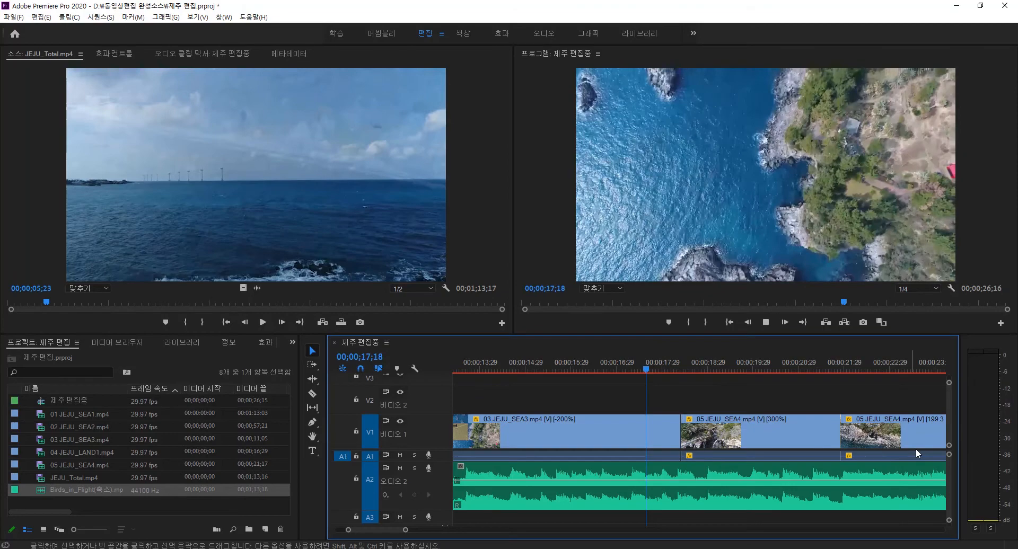
key(space)
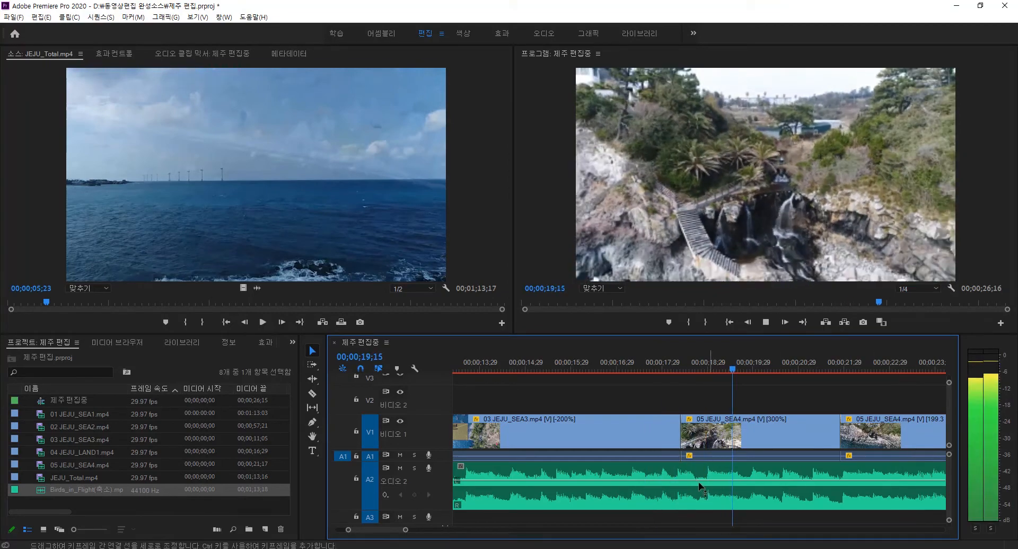
key(space)
click(654, 365)
key(space)
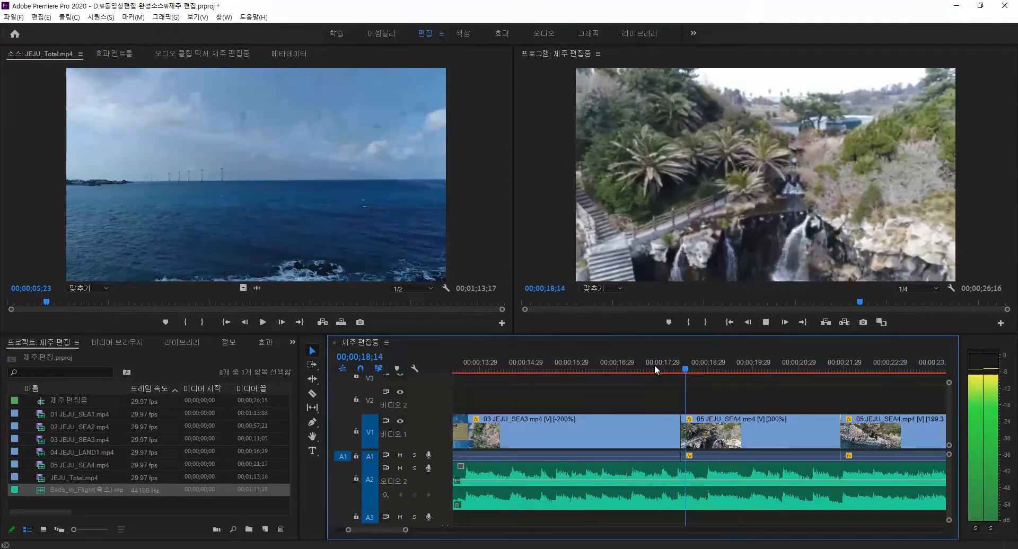
key(space)
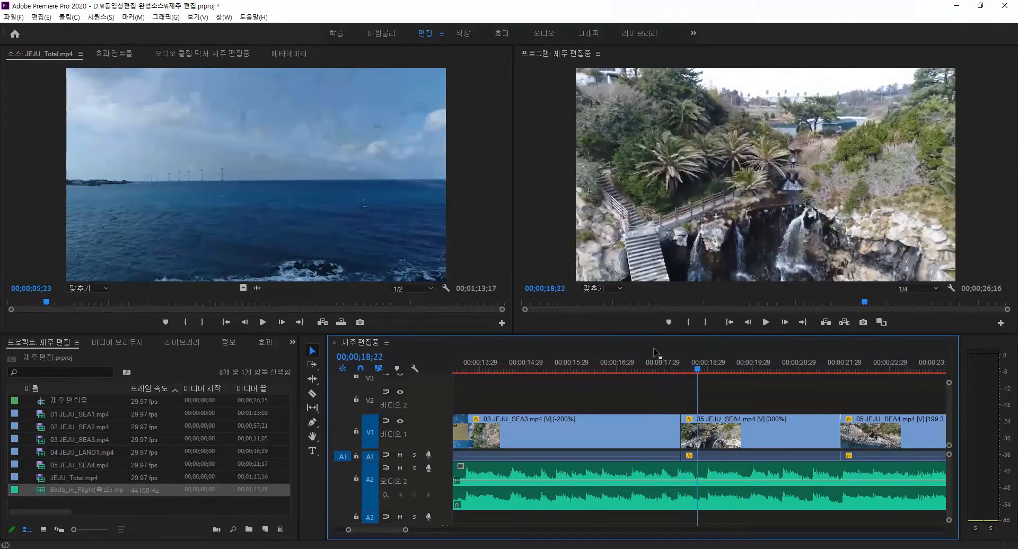
Add a Cross Dissolve (교차 디졸브) at the cut between 03 JEJU_SEA3 and 05 JEJU_SEA4, and return the playhead to 00;00;17;20
click(259, 344)
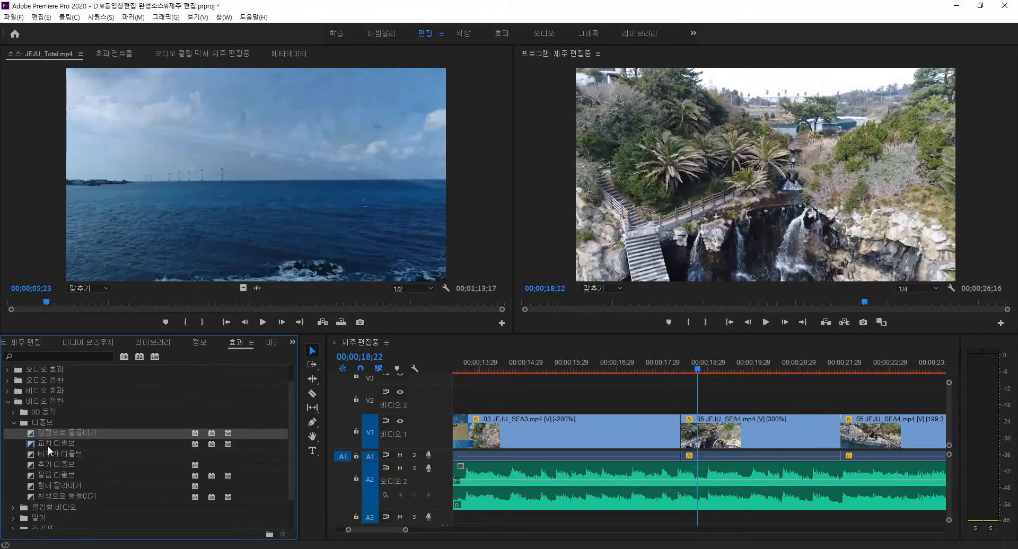
drag(49, 445, 687, 445)
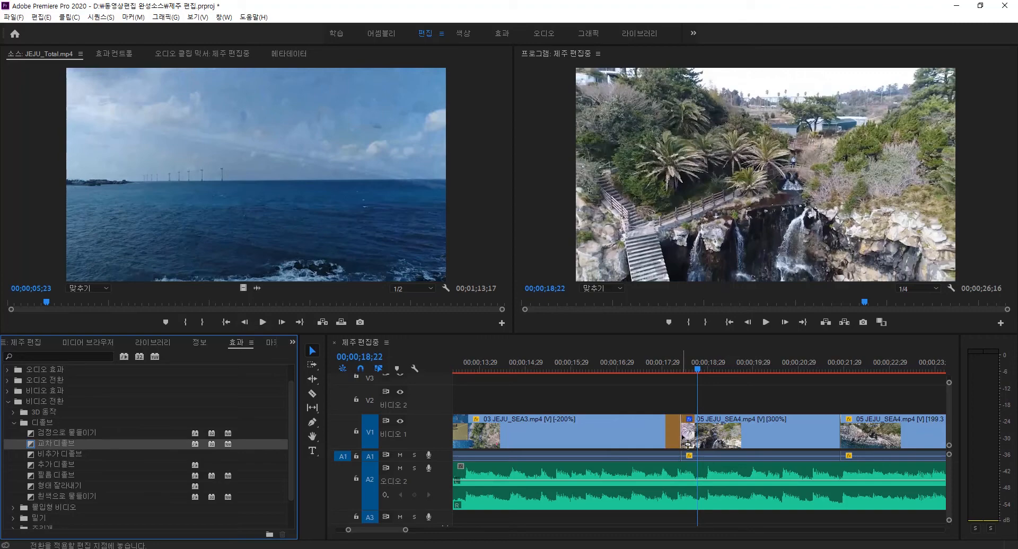
click(650, 366)
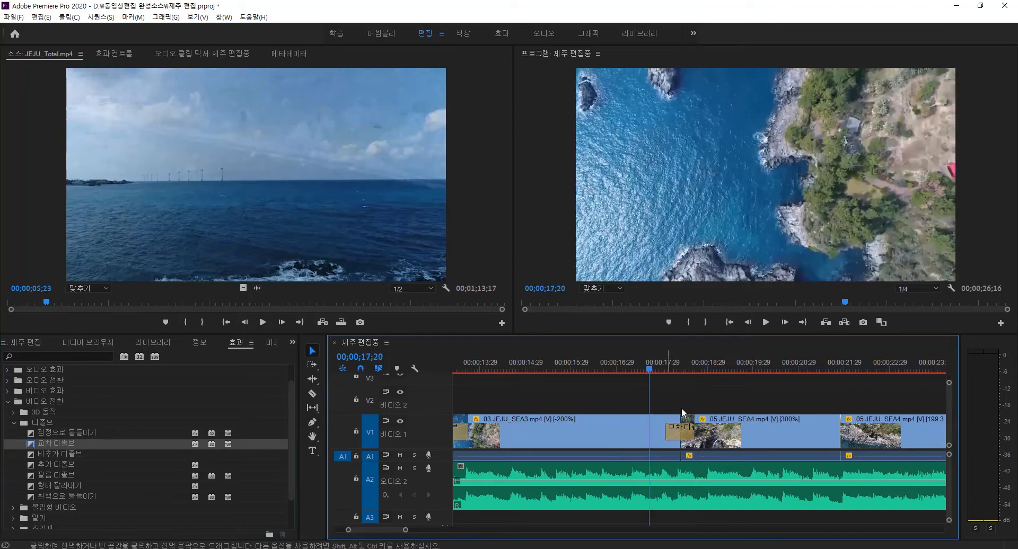
Play the new Cross Dissolve between 03 JEJU_SEA3 and 05 JEJU_SEA4 to check it against the music
key(space)
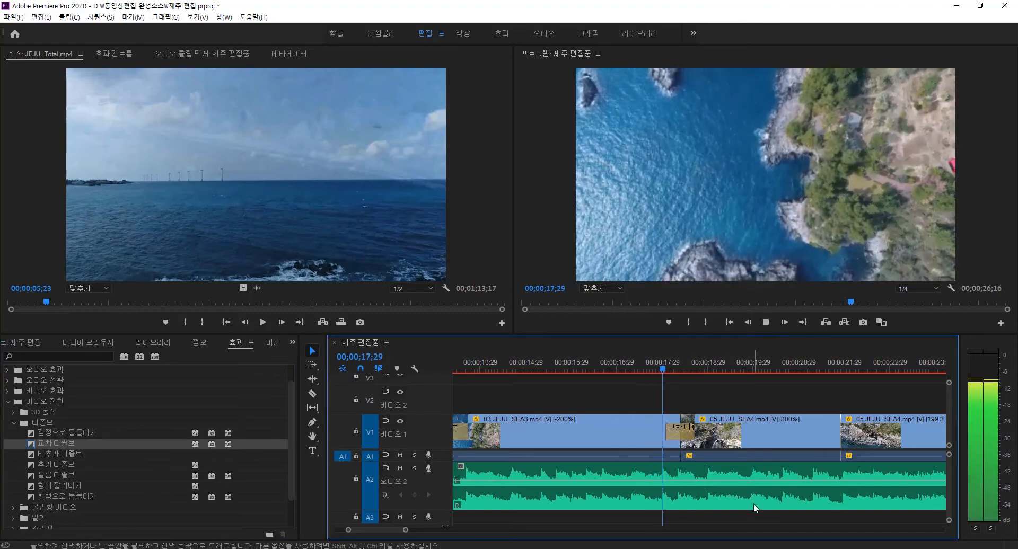
key(space)
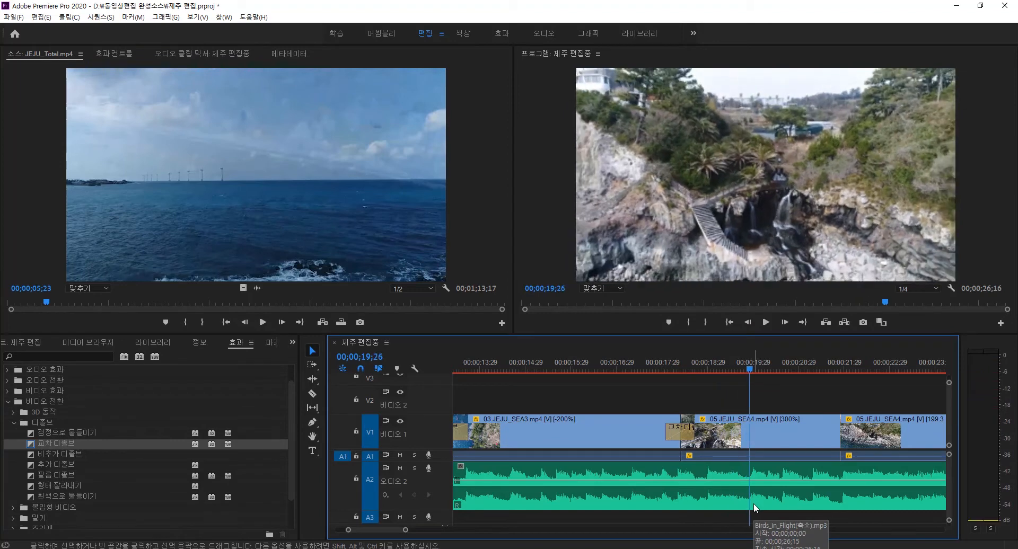
Split the music clip at the end of the video, 00;00;25;27, and delete the excess piece after it
scroll(686, 469, down, 3)
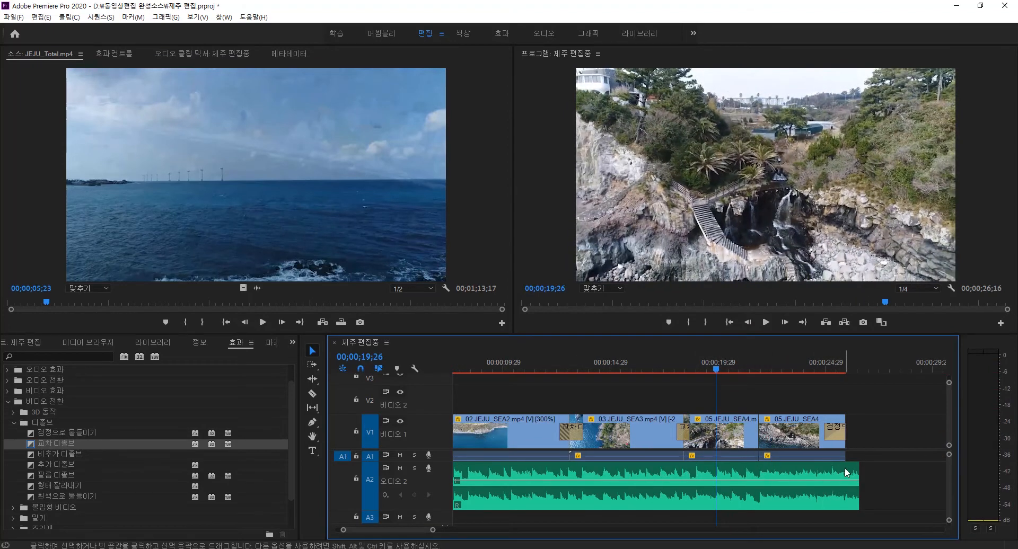
key(c)
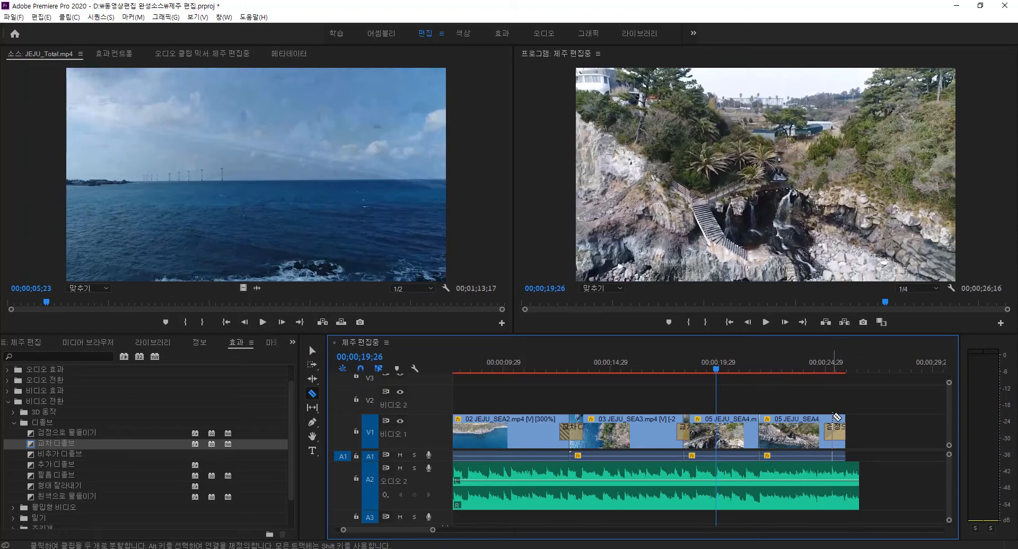
key(Down)
key(Down)
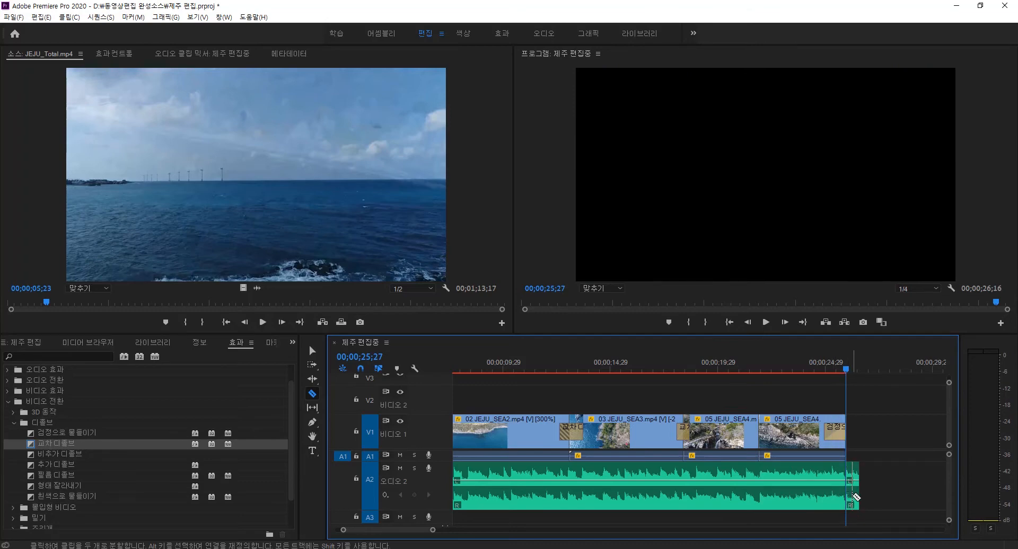
key(v)
click(851, 480)
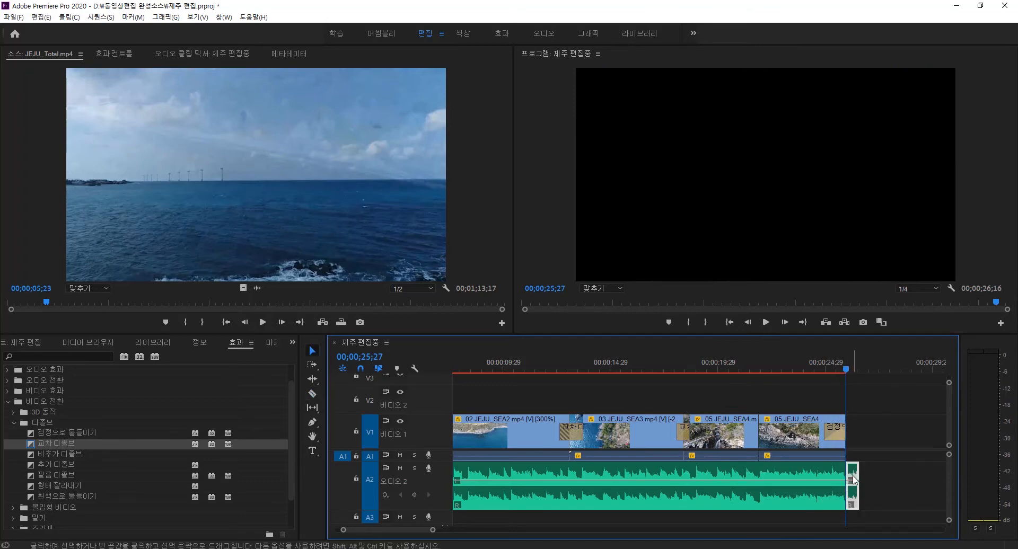
key(Delete)
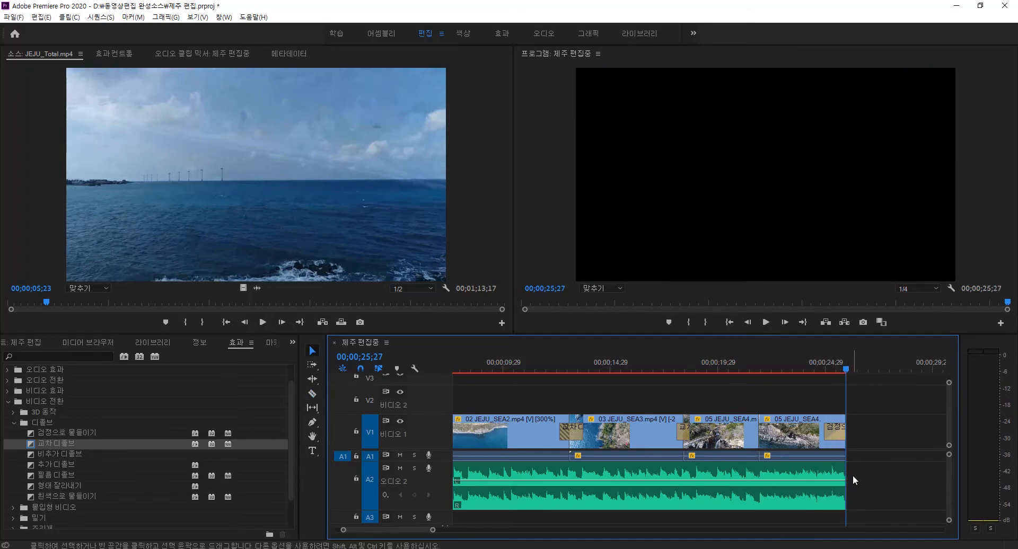
Play the video's ending twice, the second time from 00;00;24;00, to check how the music finishes against the fade to black
click(796, 370)
key(space)
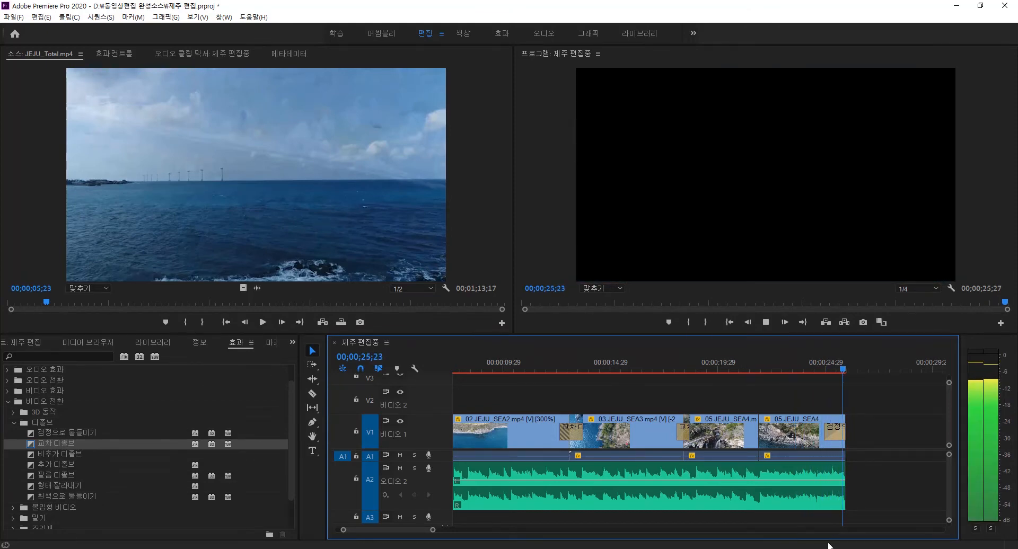
key(space)
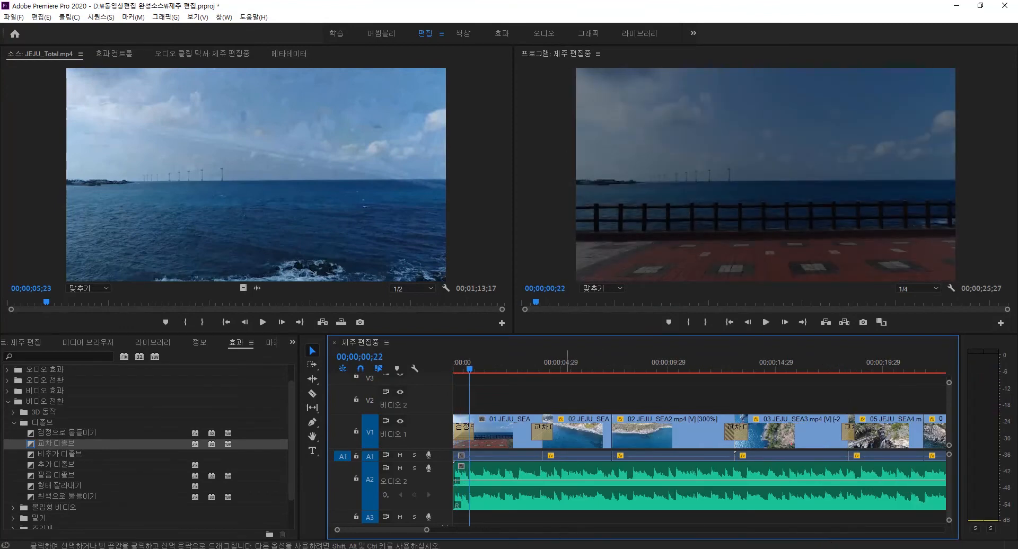
mouse_move(409, 529)
mouse_down()
mouse_move(632, 533)
mouse_move(423, 537)
mouse_up()
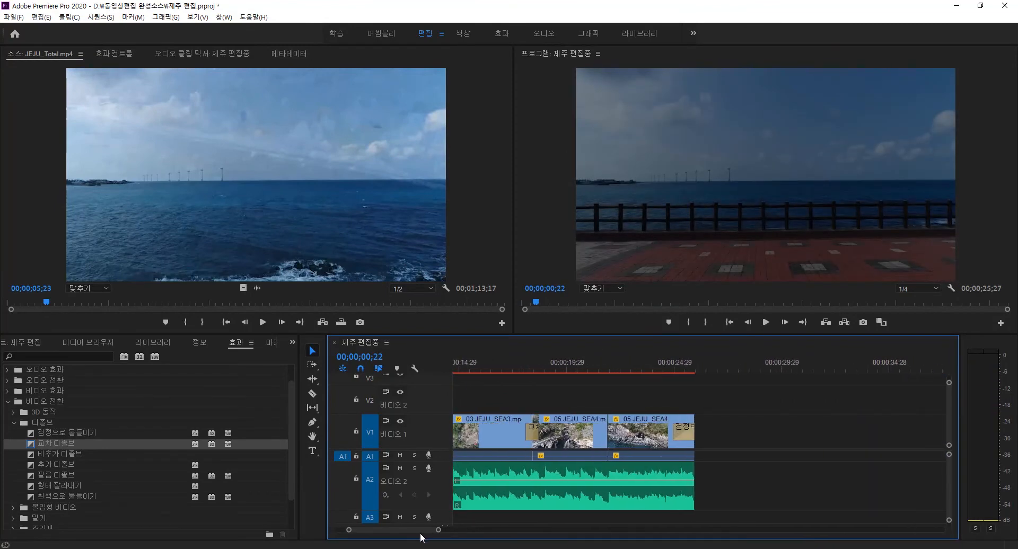
click(654, 366)
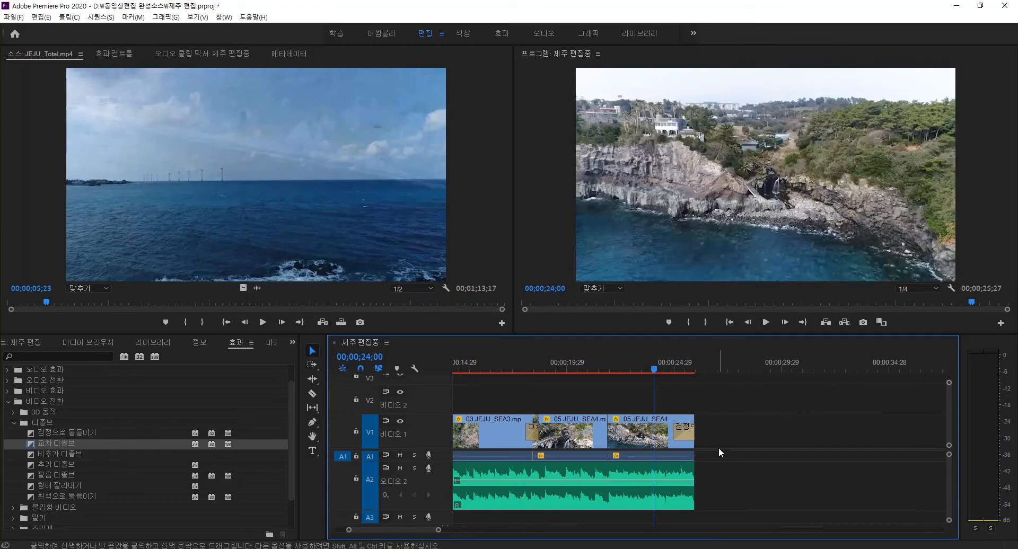
key(space)
key(space)
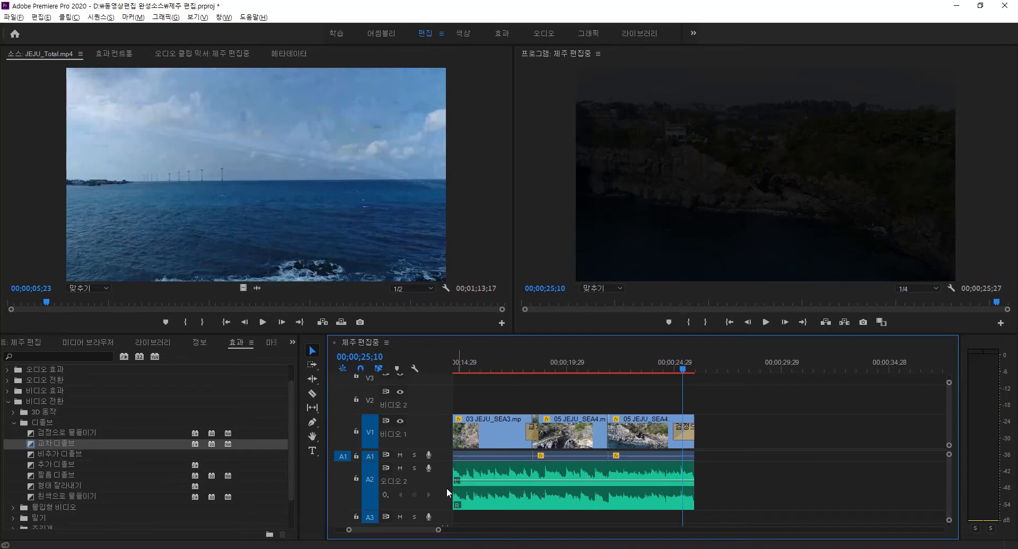
Enlarge the audio 2 (오디오 2) track and select the music clip with the playhead at 00;00;23;23
scroll(446, 488, down, 4)
scroll(446, 487, up, 6)
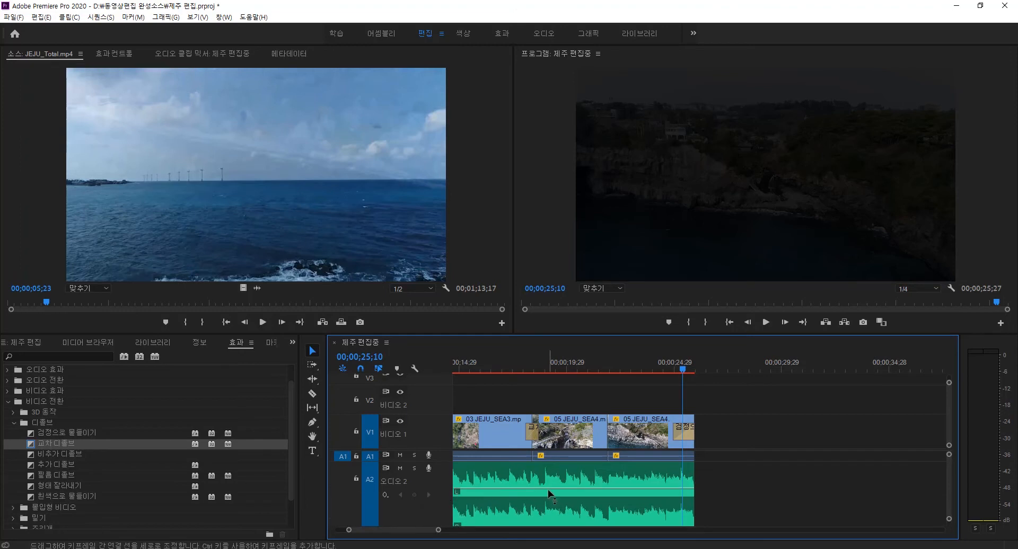
key(ctrl)
key(ctrl)
click(651, 370)
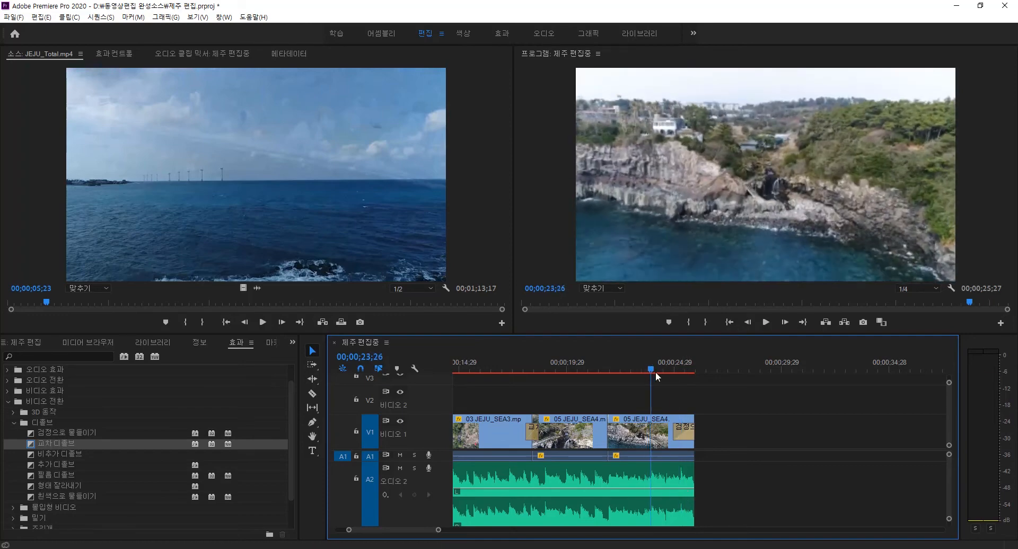
mouse_move(655, 371)
mouse_down()
mouse_move(681, 373)
mouse_move(649, 373)
mouse_up()
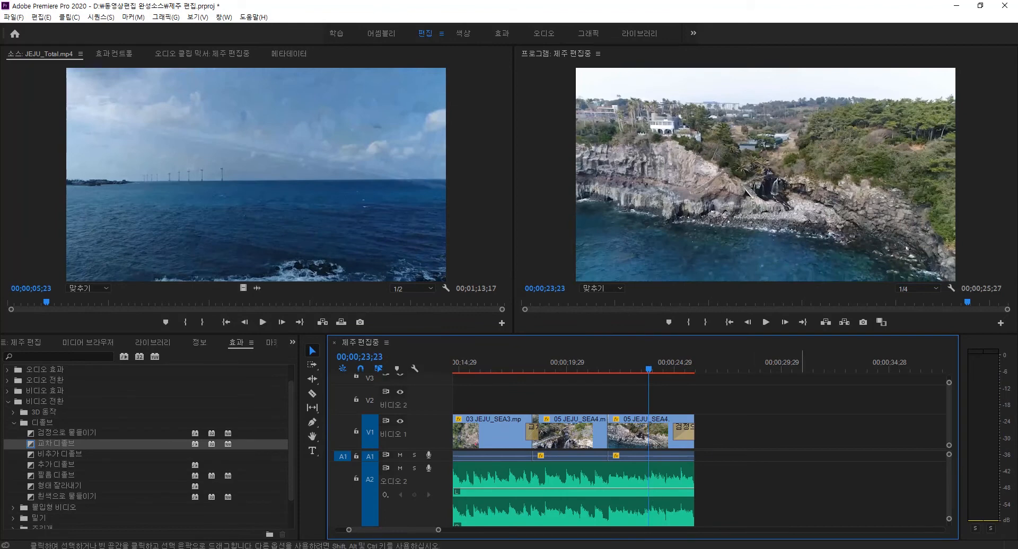
click(648, 489)
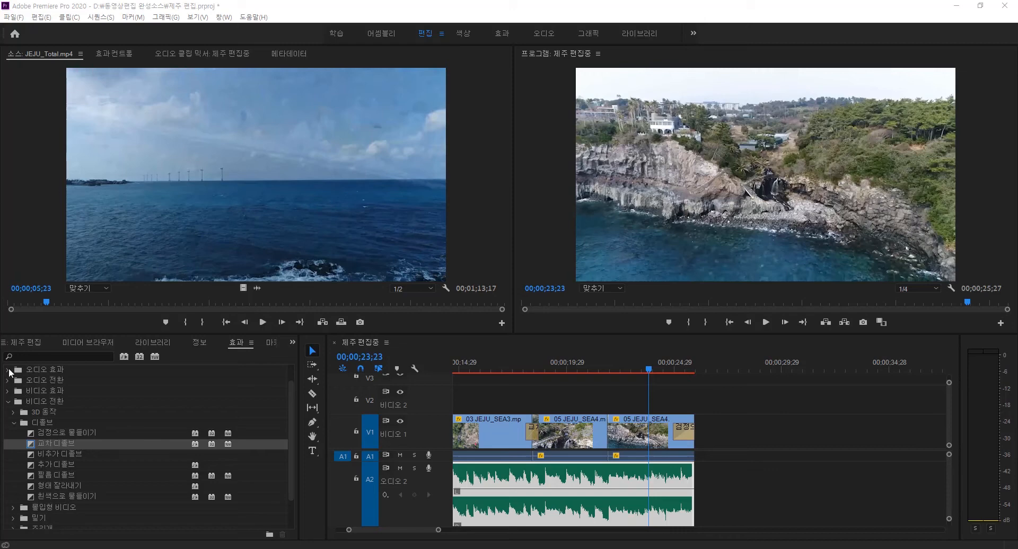
Look through the audio transitions (오디오 전환) and audio effects (오디오 효과), leaving all effect folders collapsed
click(8, 369)
click(9, 369)
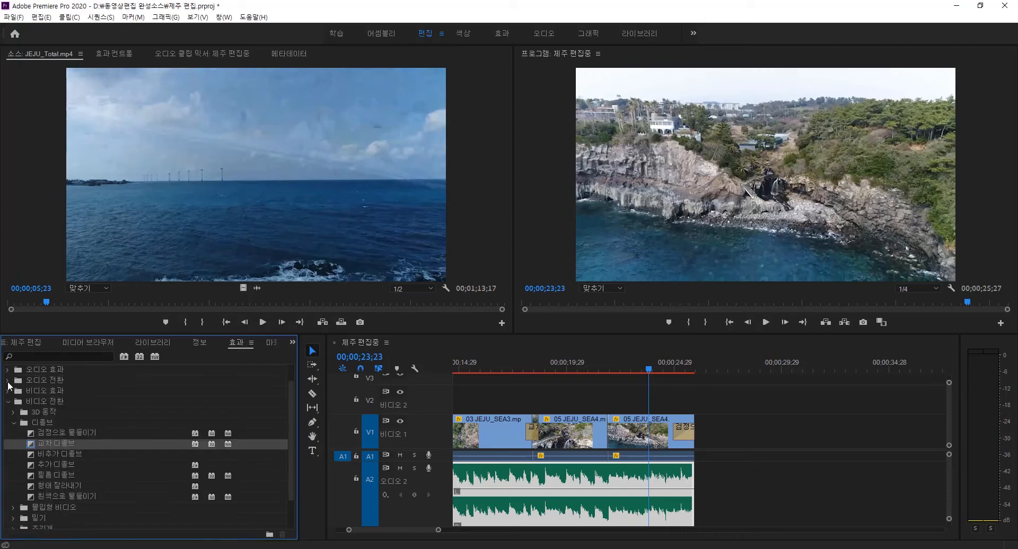
click(8, 381)
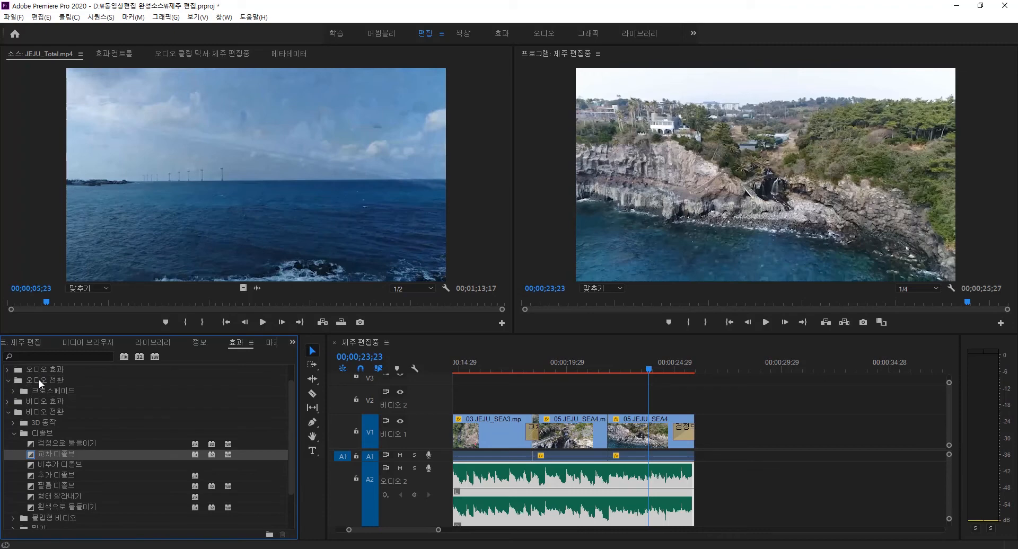
click(9, 414)
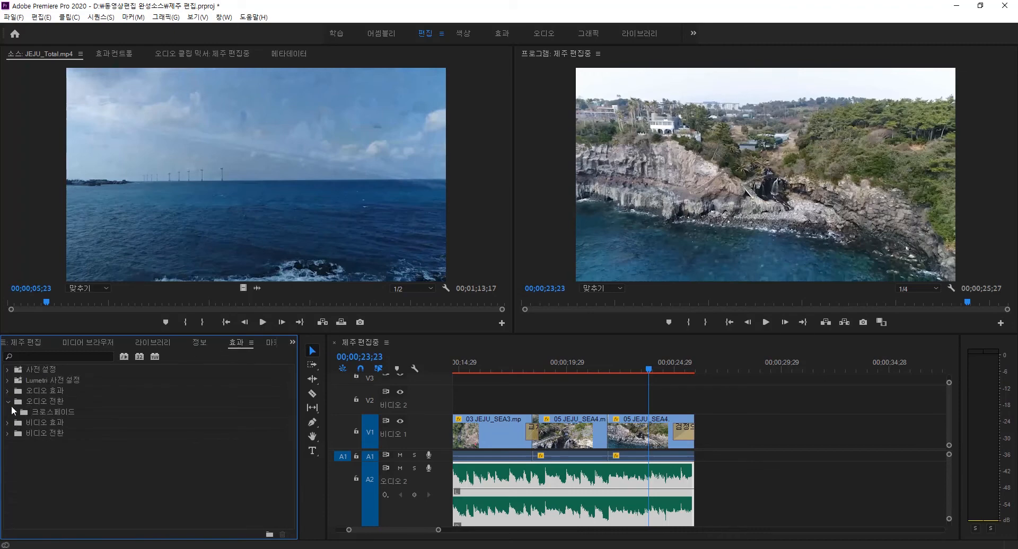
click(8, 403)
click(8, 392)
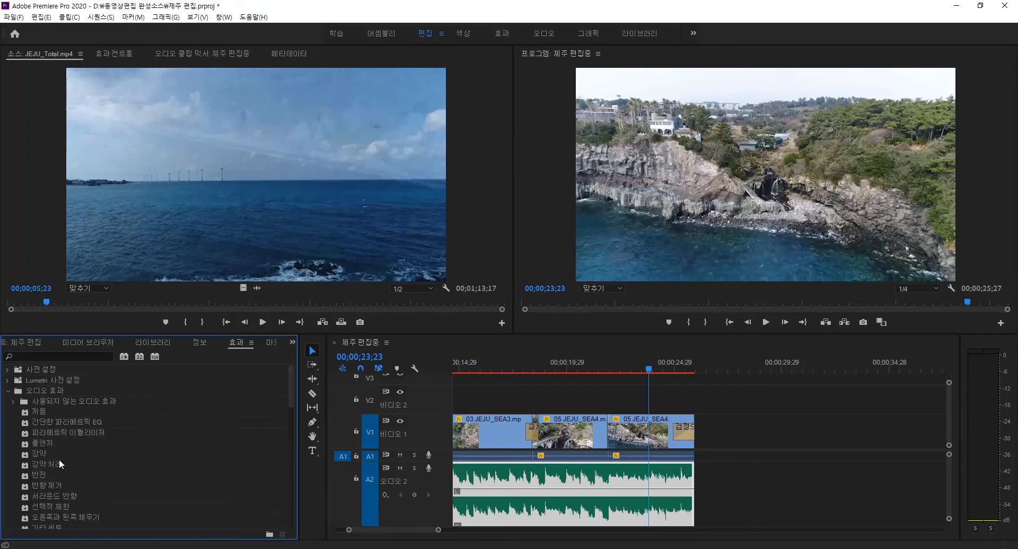
scroll(59, 459, down, 2)
scroll(82, 469, up, 2)
click(8, 392)
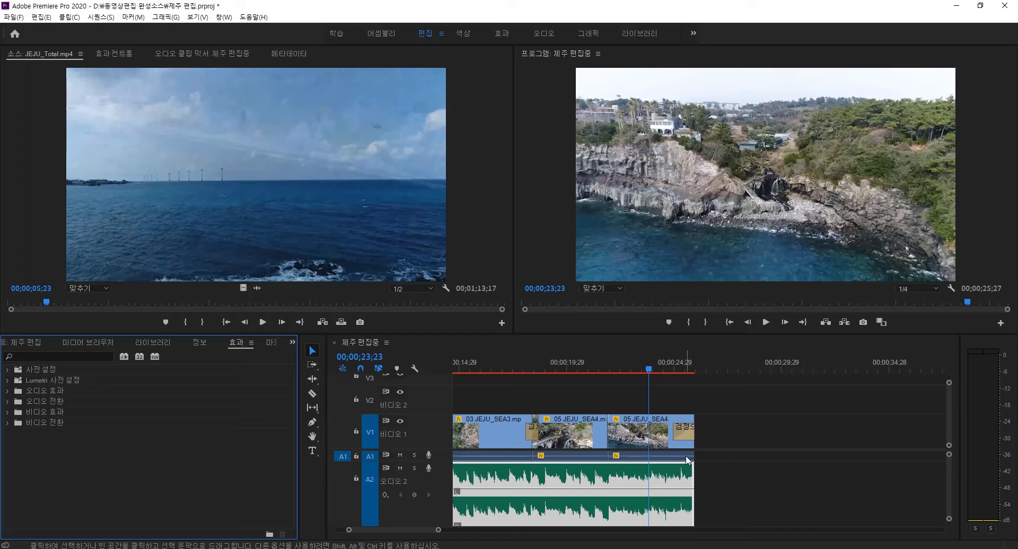
Inspect the effect controls of the last 05 JEJU_SEA4 clip, its Dip to Black transition and the music clip, expanding the music's Volume (볼륨) settings
click(117, 55)
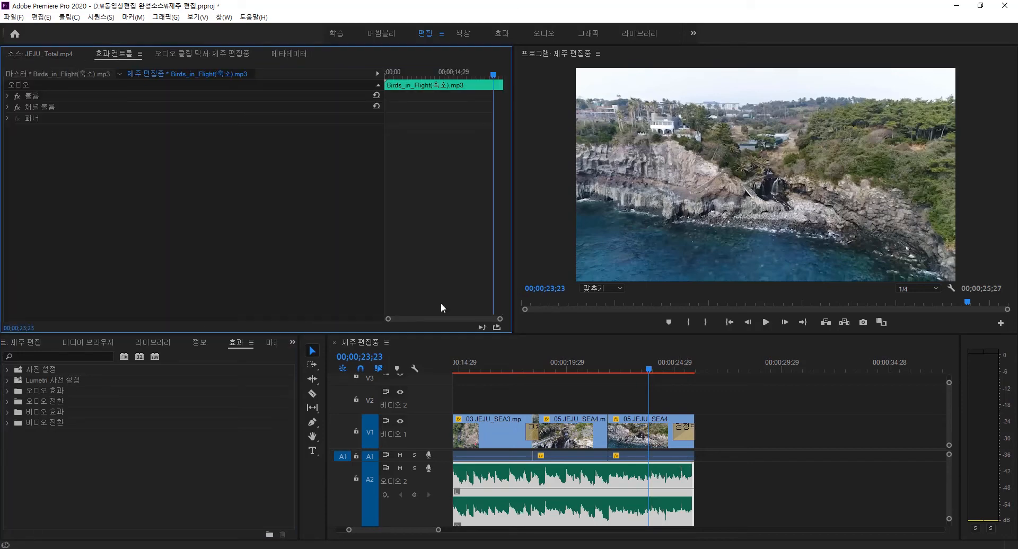
click(639, 512)
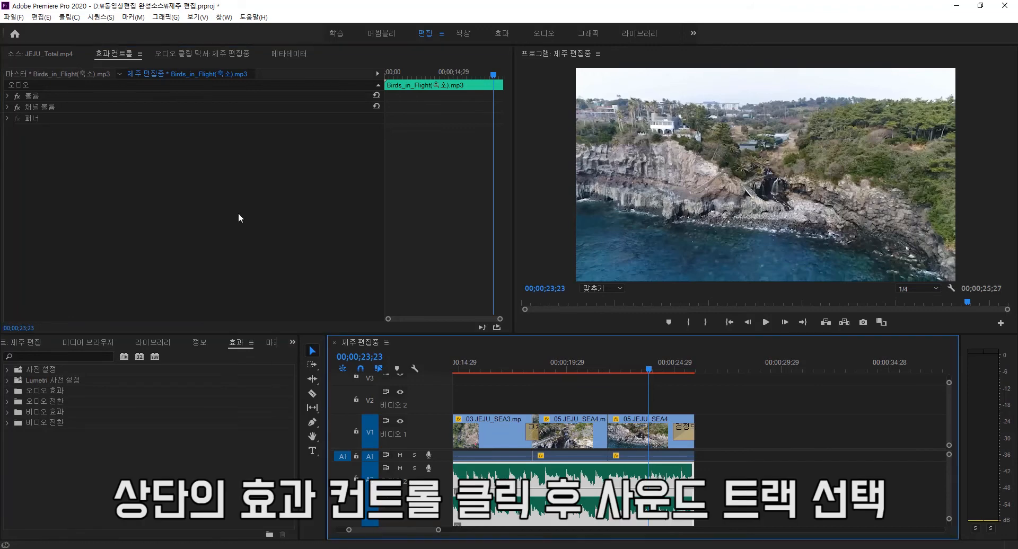
click(634, 435)
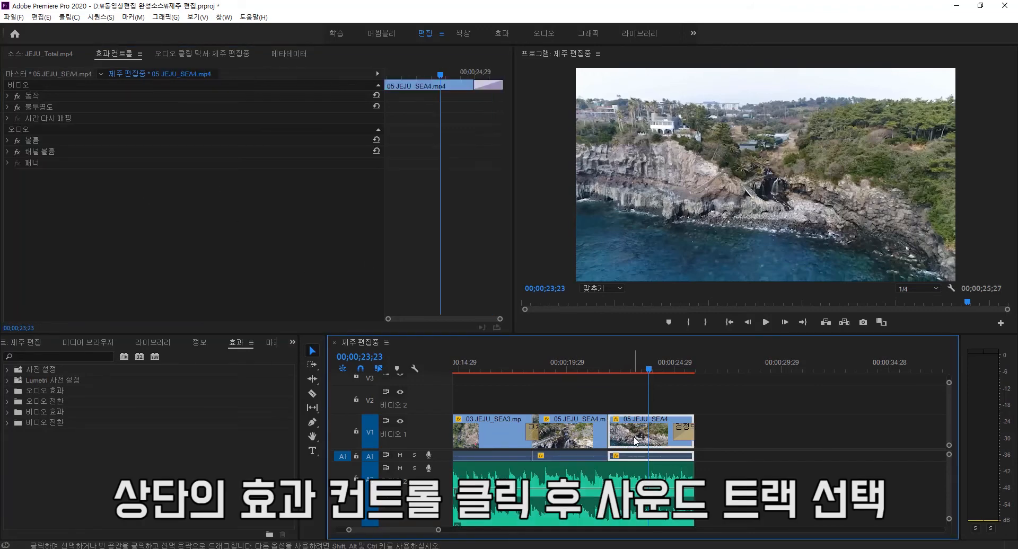
click(679, 427)
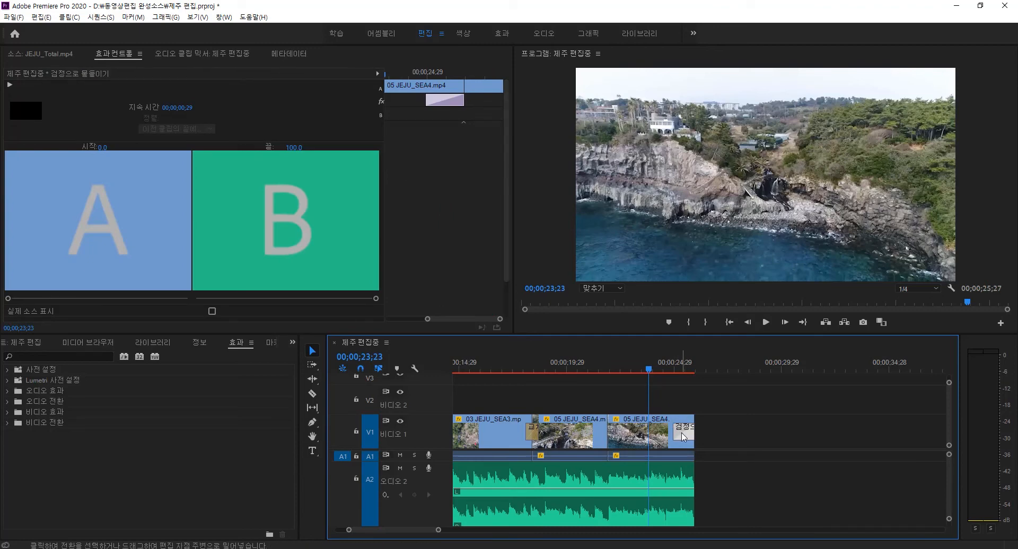
mouse_move(683, 437)
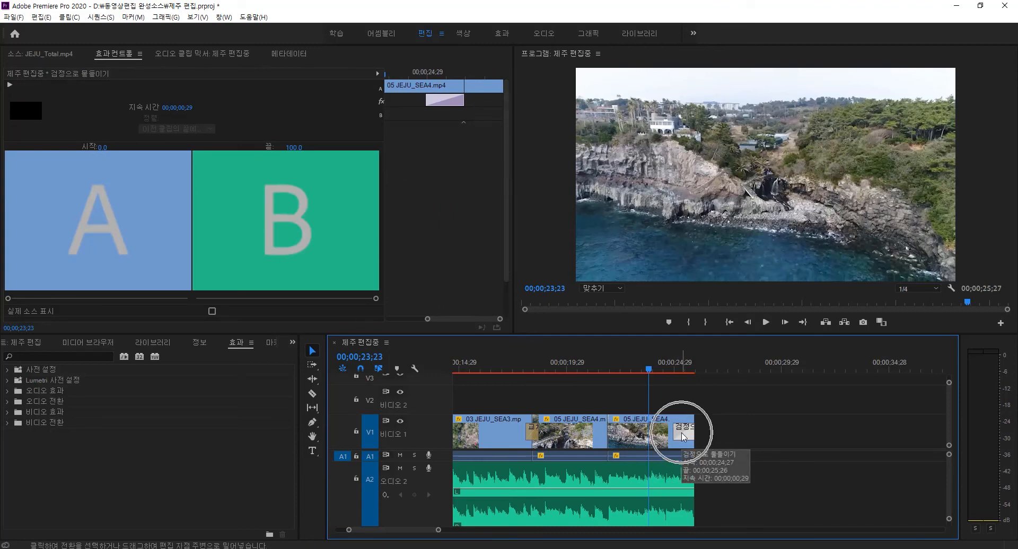
click(663, 433)
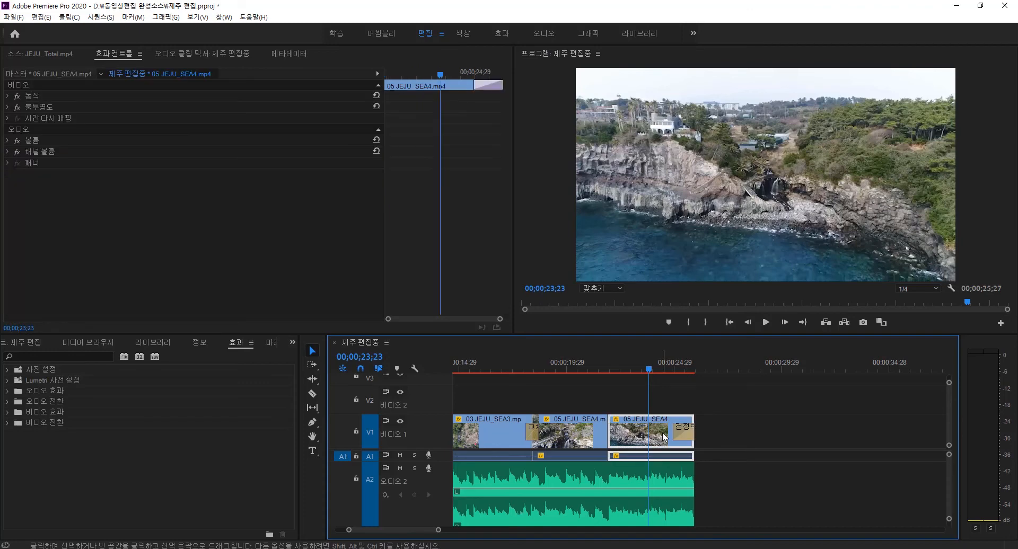
click(686, 430)
click(664, 434)
click(674, 480)
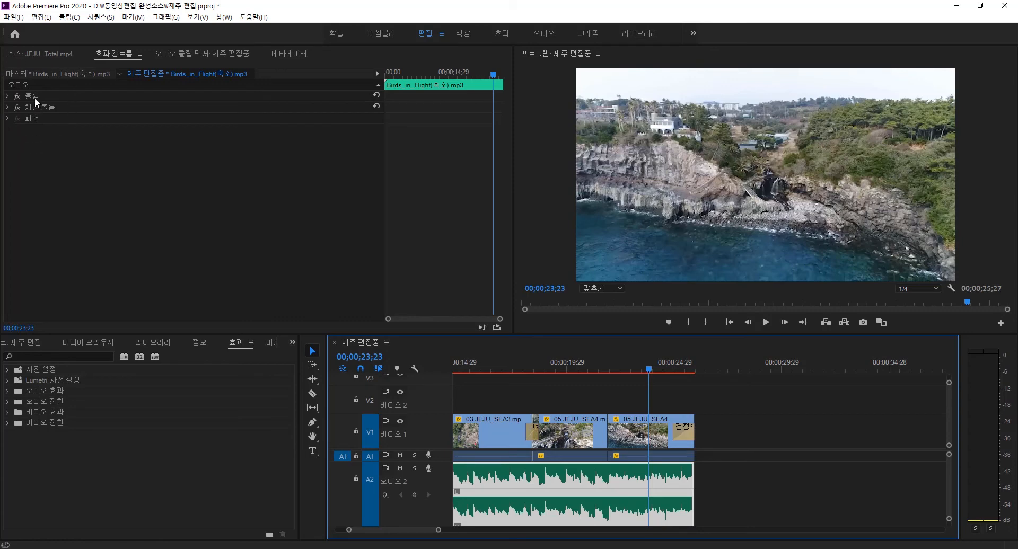
click(8, 95)
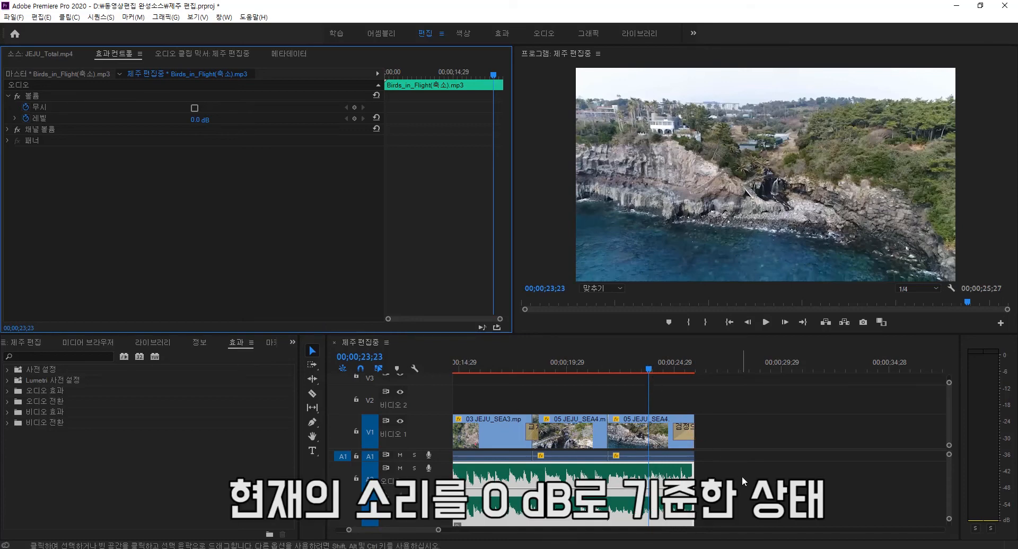
Find the fade-out's starting point by playback and add a volume Level (레벨) keyframe to the music at 00;00;23;20
key(space)
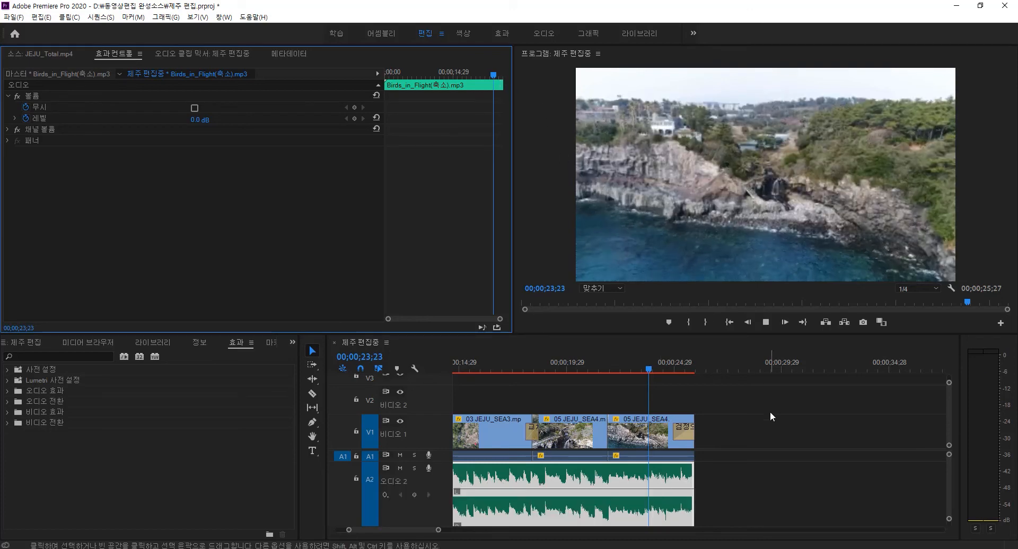
key(space)
drag(679, 373, 634, 370)
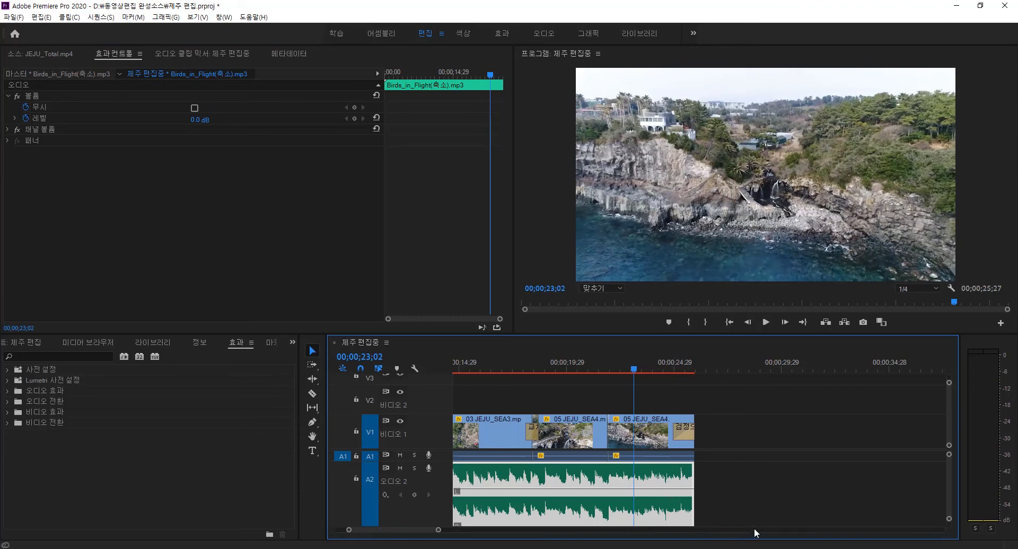
key(space)
key(space)
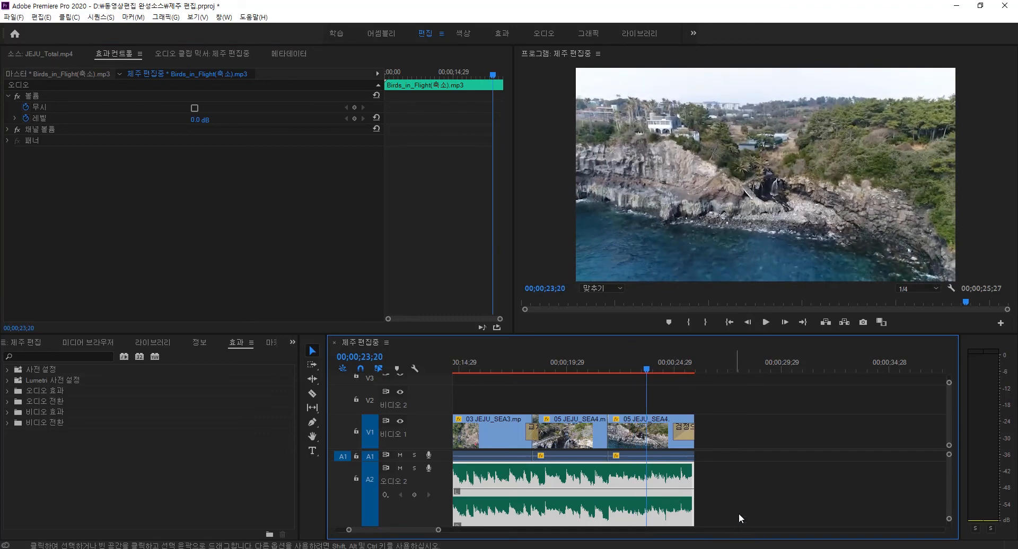
click(357, 118)
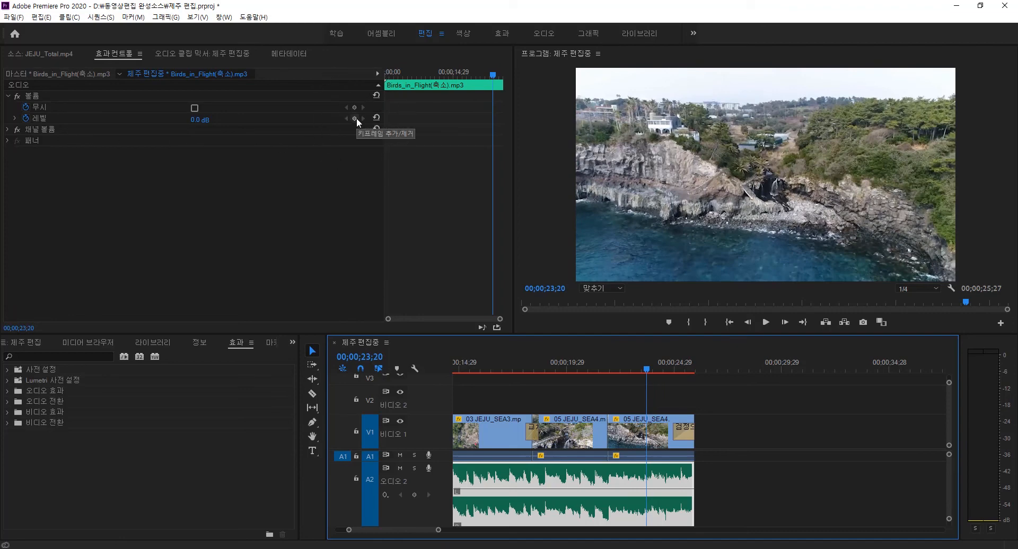
click(357, 117)
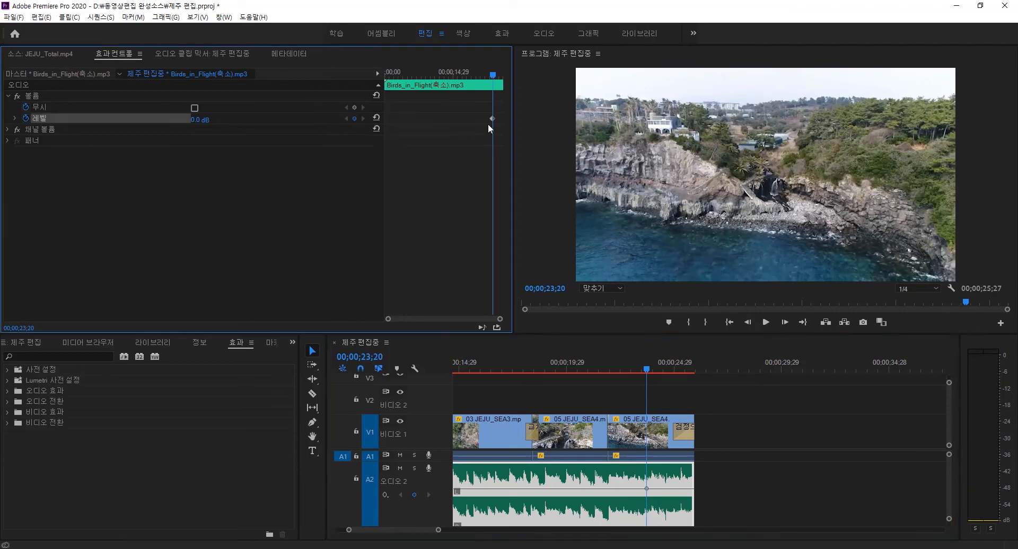
click(647, 490)
Add a second Level (레벨) keyframe at the end of the music, 00;00;25;27, and lower it fully to create a fade-out
click(673, 370)
click(679, 371)
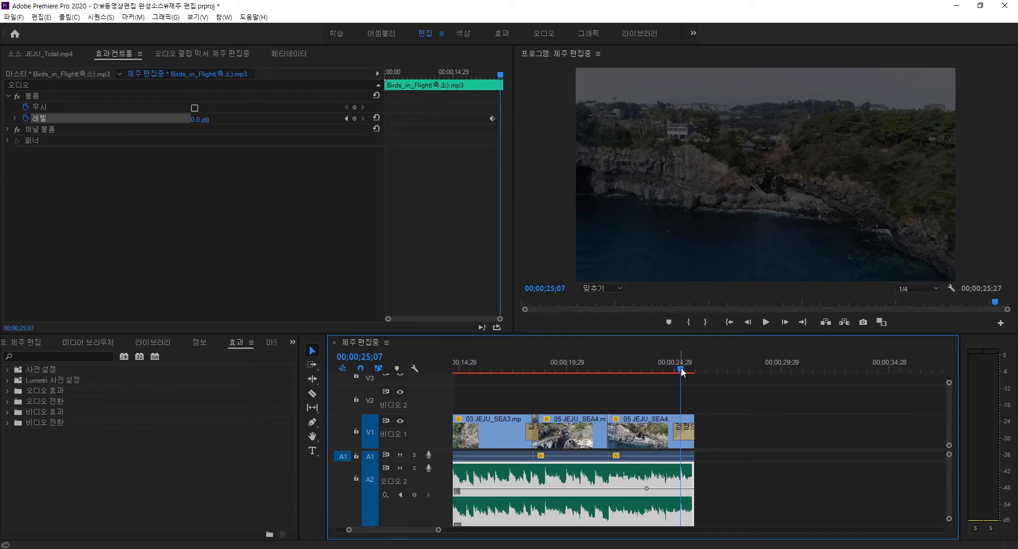
drag(680, 368, 675, 367)
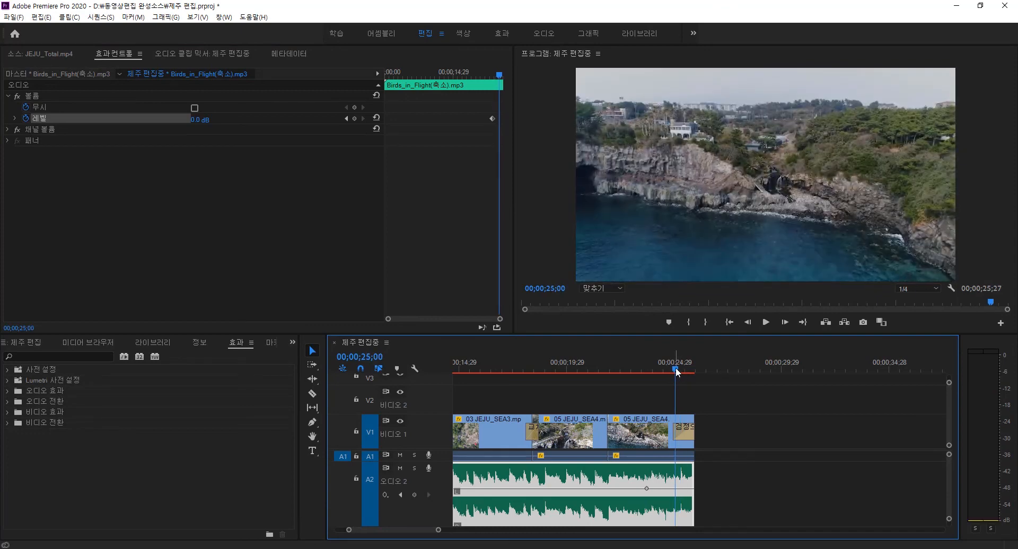
key(End)
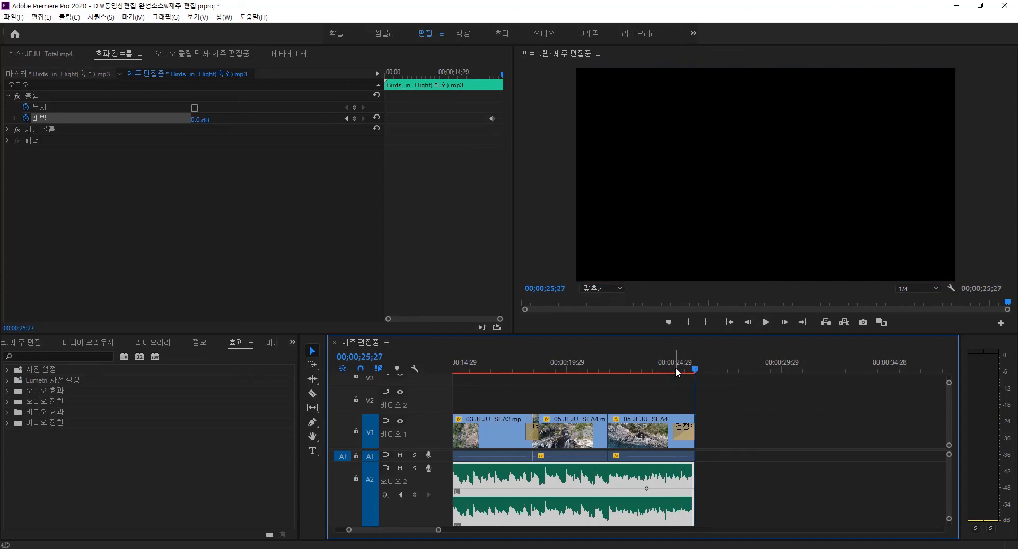
click(357, 119)
click(354, 119)
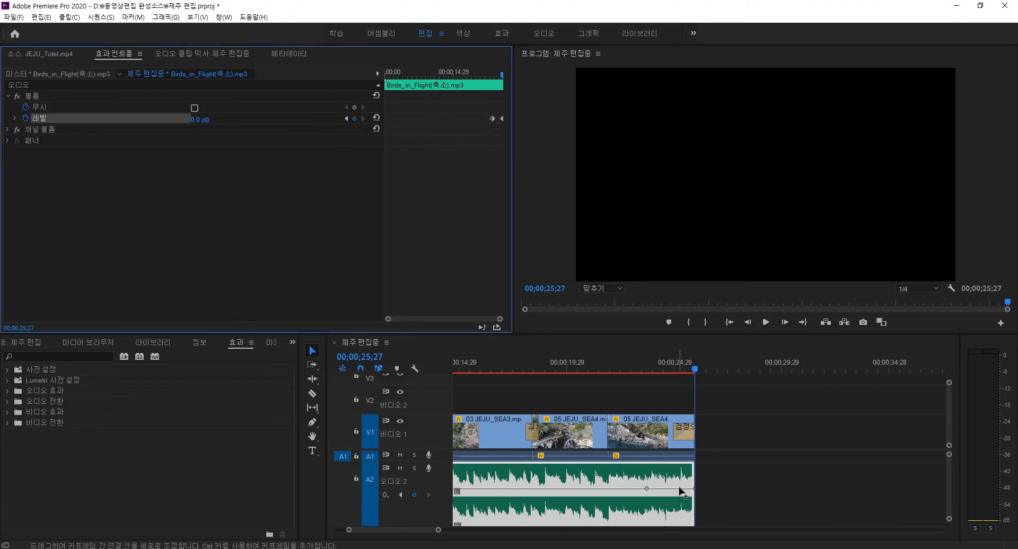
drag(694, 490, 693, 526)
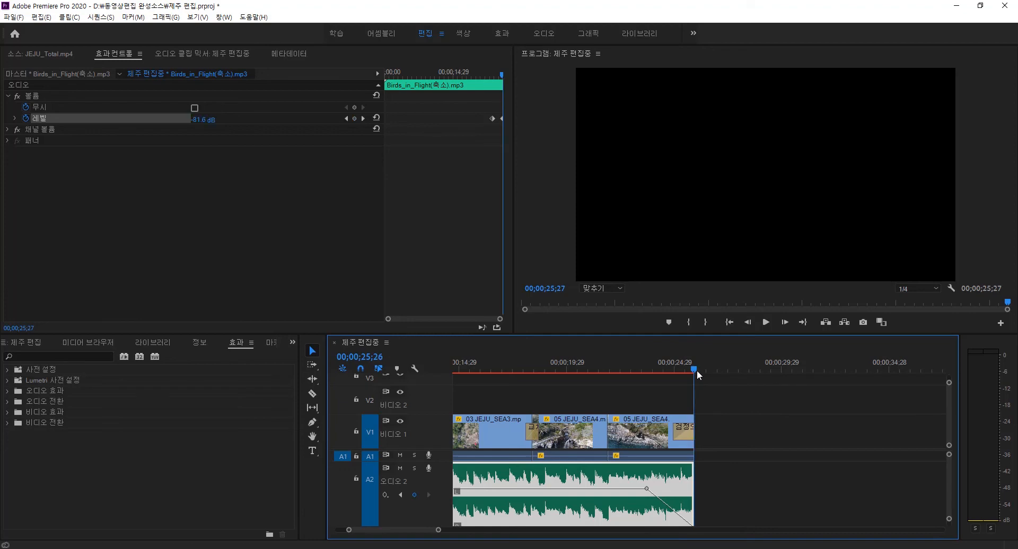
Play the ending from shortly before the first volume keyframe to check the music's fade-out
drag(696, 370, 626, 370)
key(space)
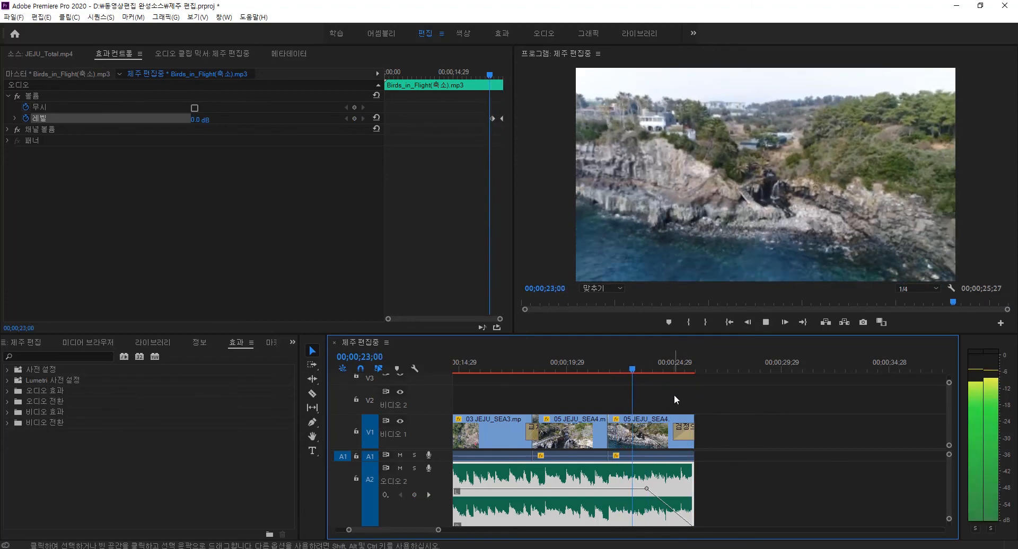